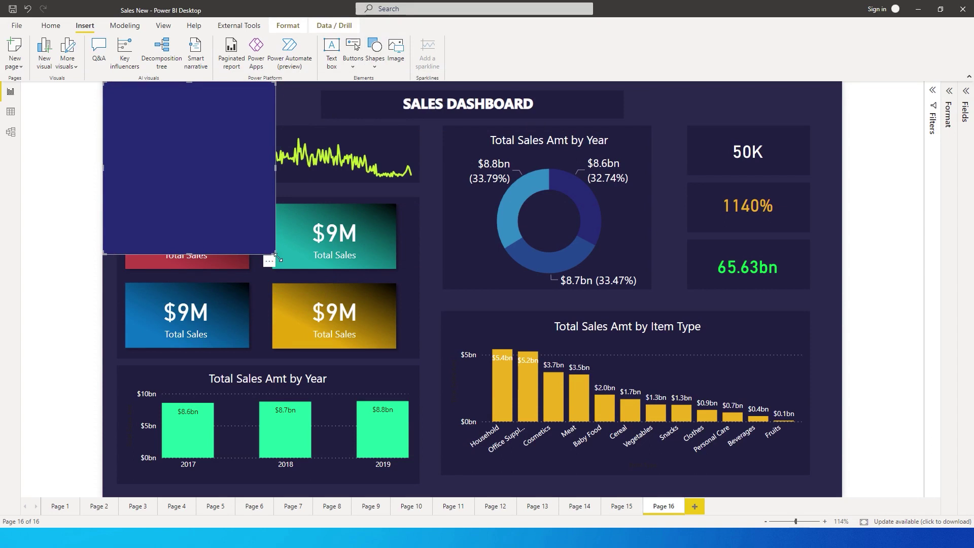
Step: Stretch the rectangle to cover the whole report page and fill it with the dark navy recent colour
left_click_drag(274, 256, 852, 509)
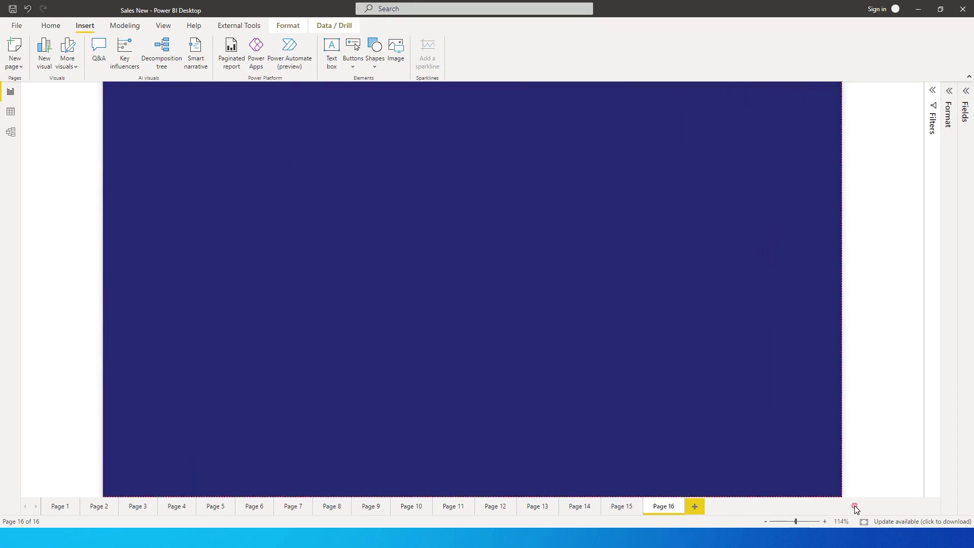
left_click(949, 92)
left_click(876, 166)
left_click(876, 166)
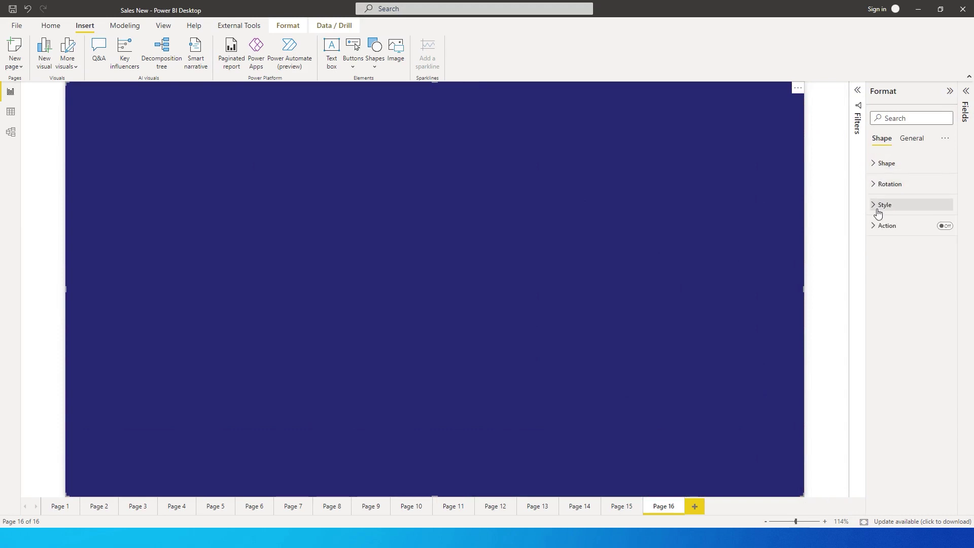
left_click(877, 206)
left_click(894, 252)
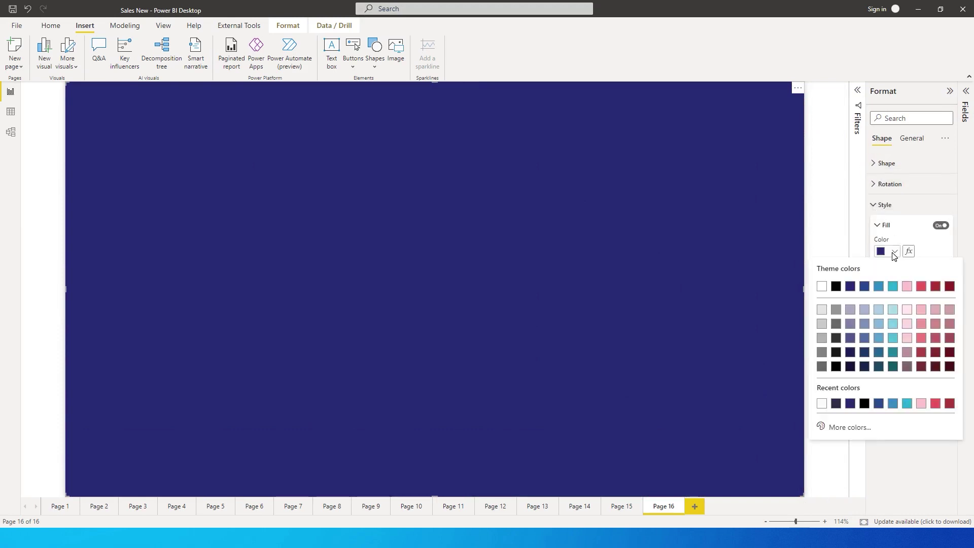
left_click(836, 403)
left_click(838, 410)
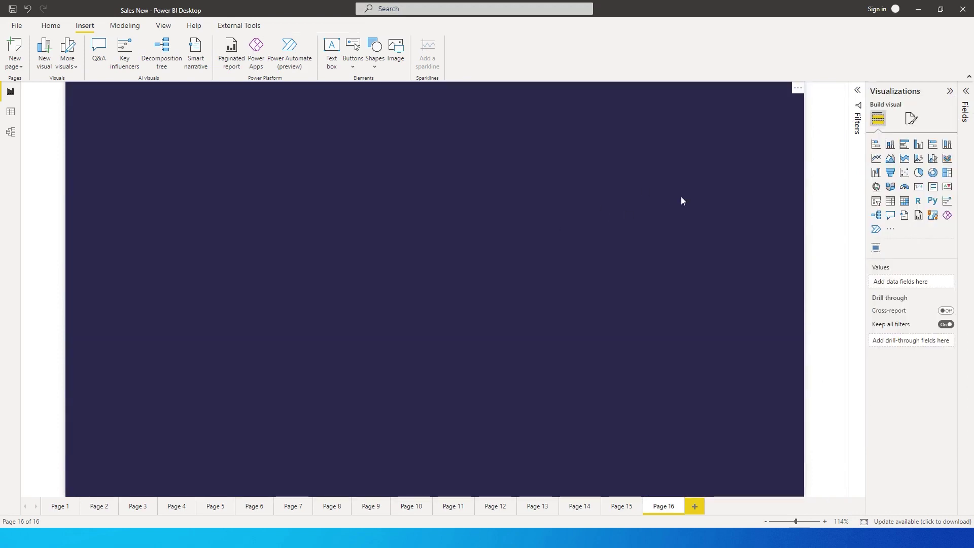
Step: Set the fill transparency of the full-page rectangle to 30%
left_click(790, 122)
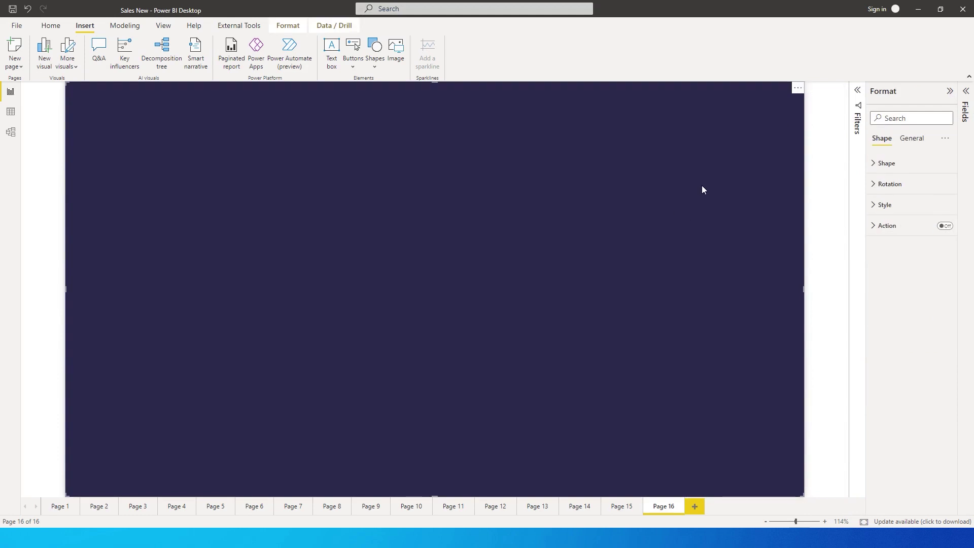
left_click(879, 208)
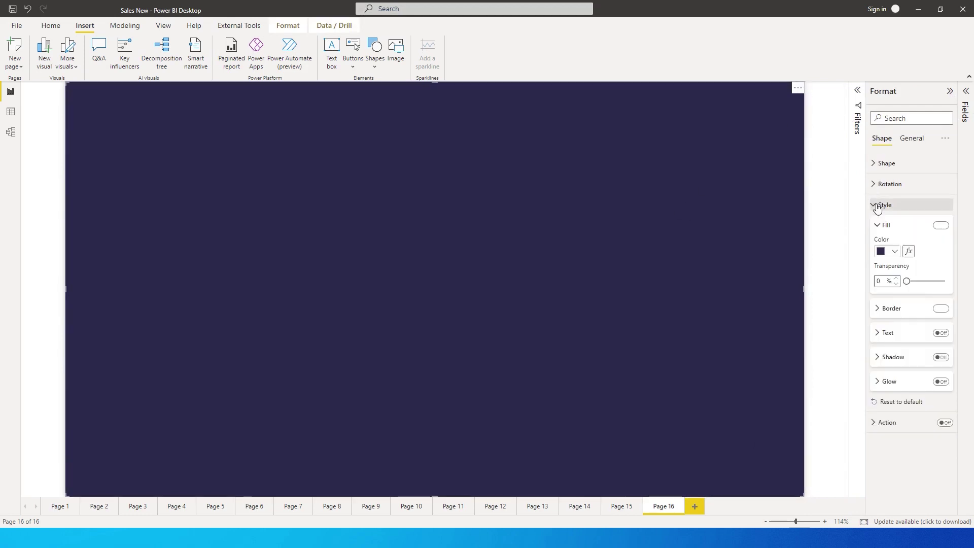
left_click(870, 283)
type("30")
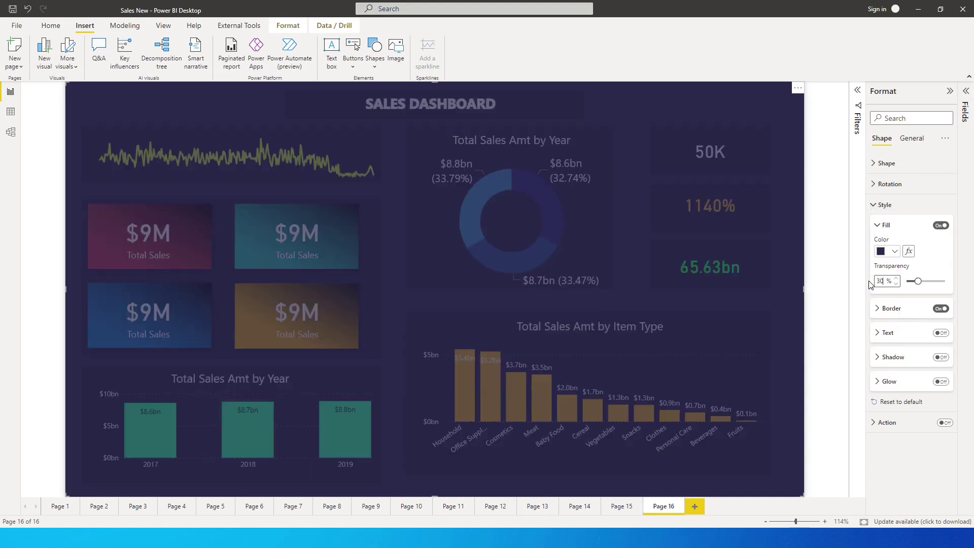
left_click(831, 277)
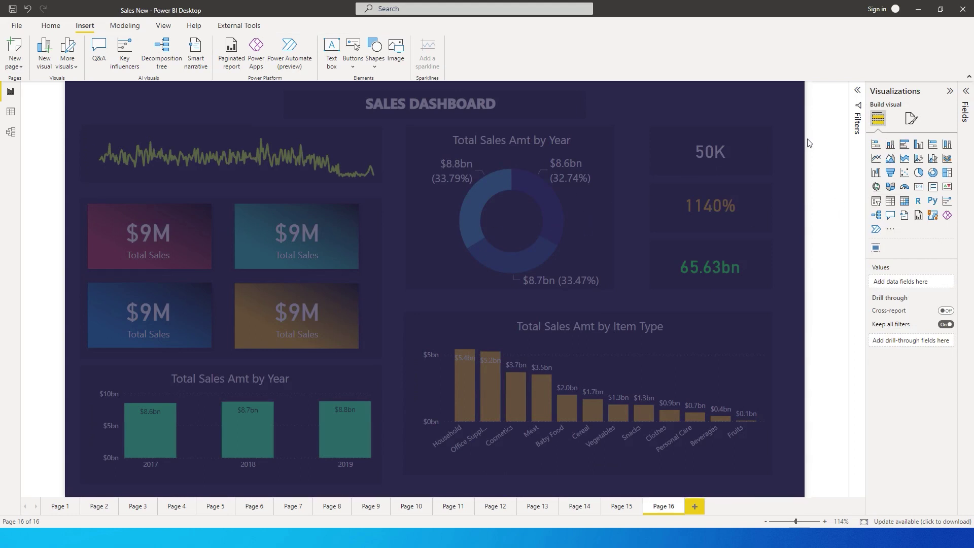
Step: Display the list of page objects and rename the rectangle shape to "Transparent Layer"
left_click(163, 26)
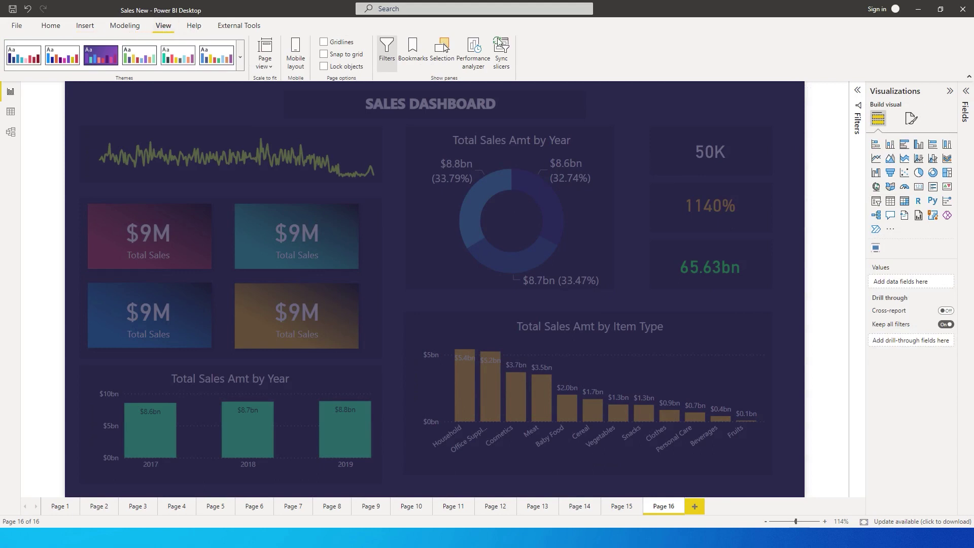
left_click(445, 57)
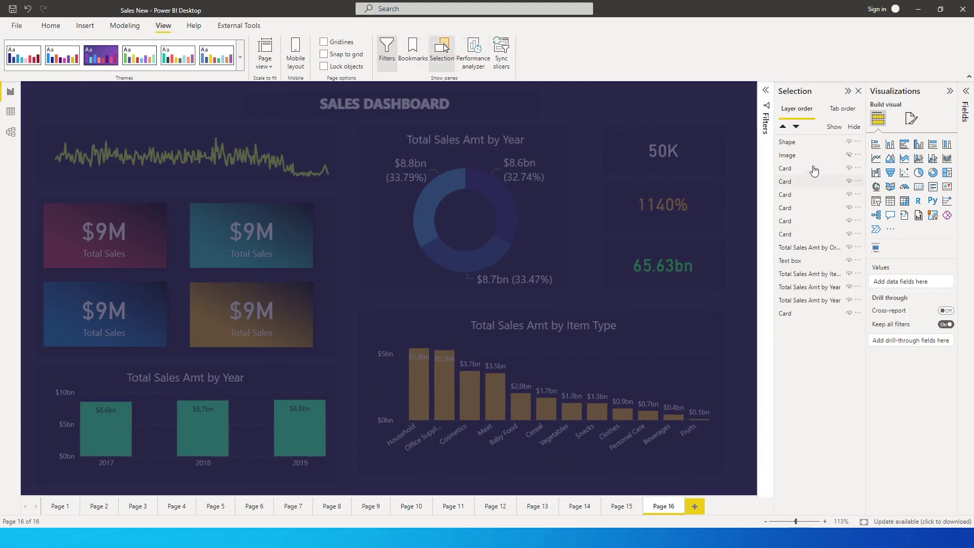
left_click(567, 258)
double_click(796, 144)
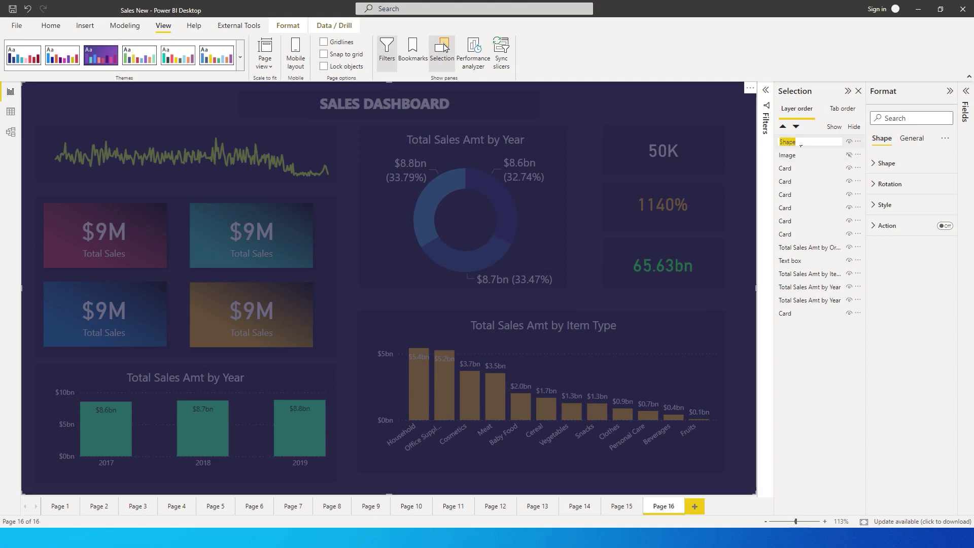
type("Transo")
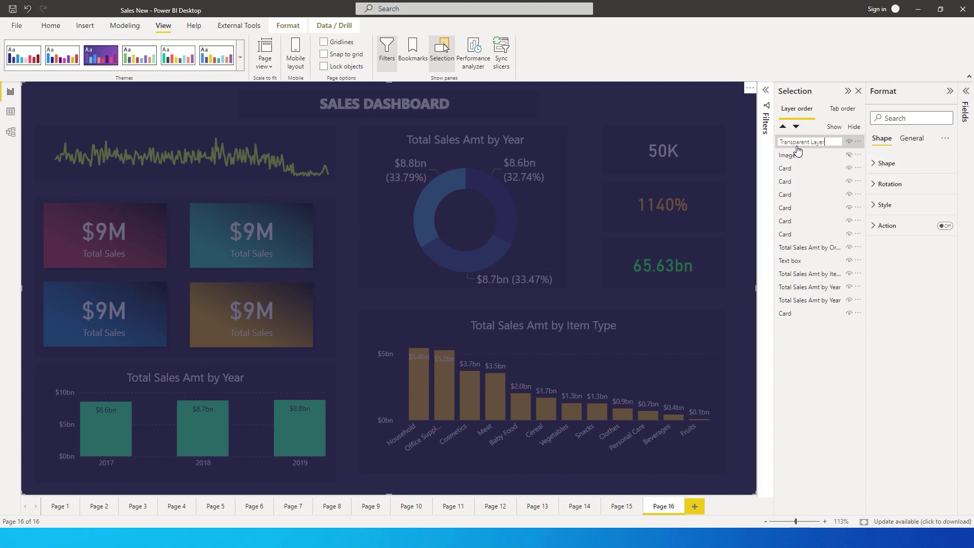
type("arent Layer")
key("Return")
Step: Insert the image Picture5.png onto the report page
left_click(84, 26)
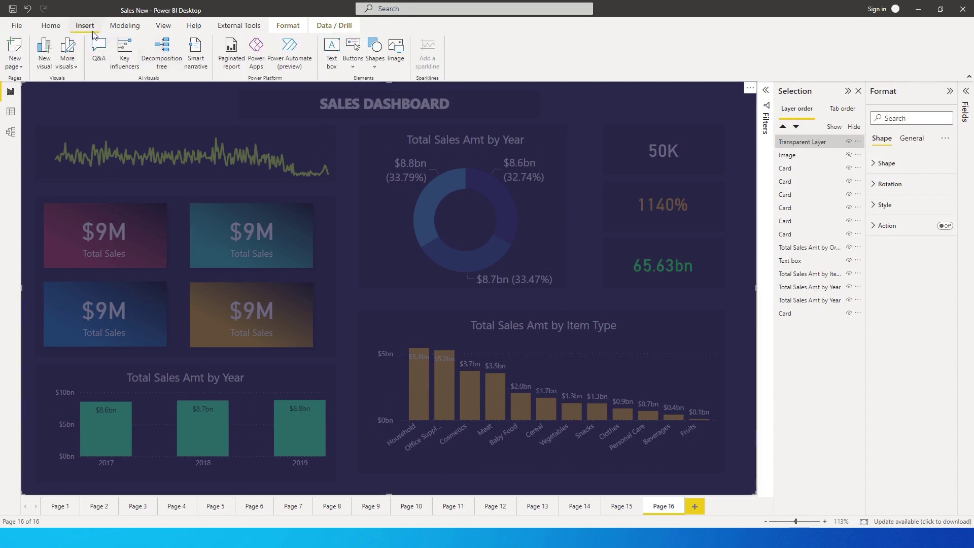
left_click(395, 57)
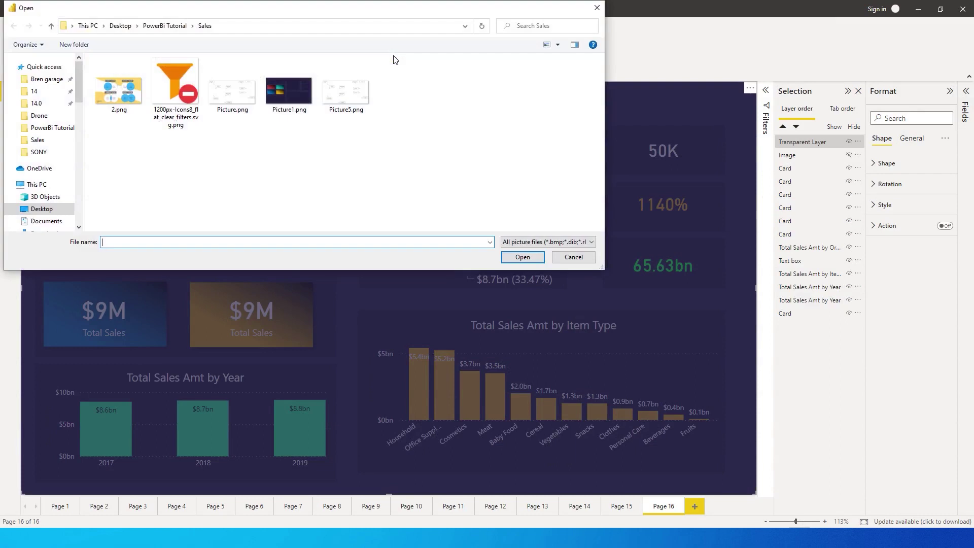
double_click(347, 96)
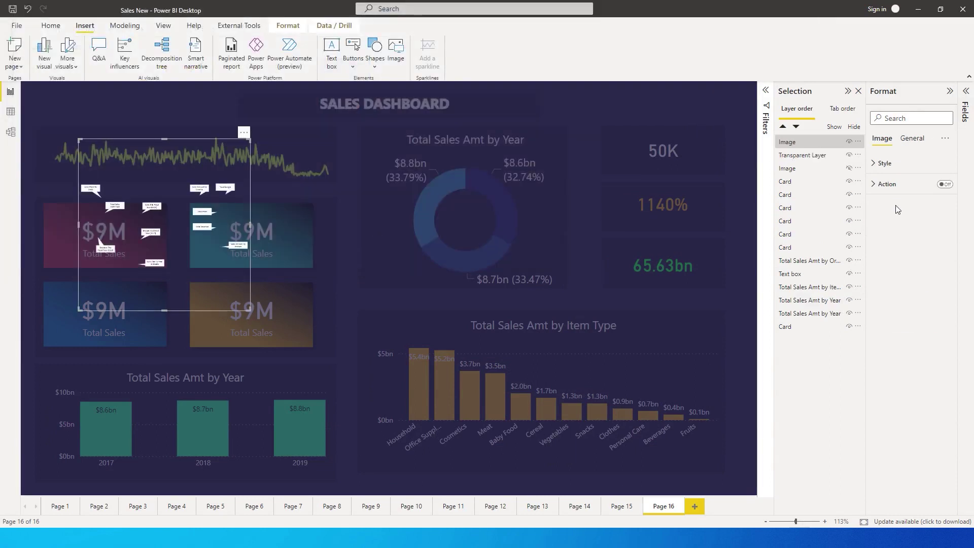
Step: Try to match the inserted image to the transparent layer's size, with height 720, width 1280 and the aspect ratio unlocked
left_click(913, 143)
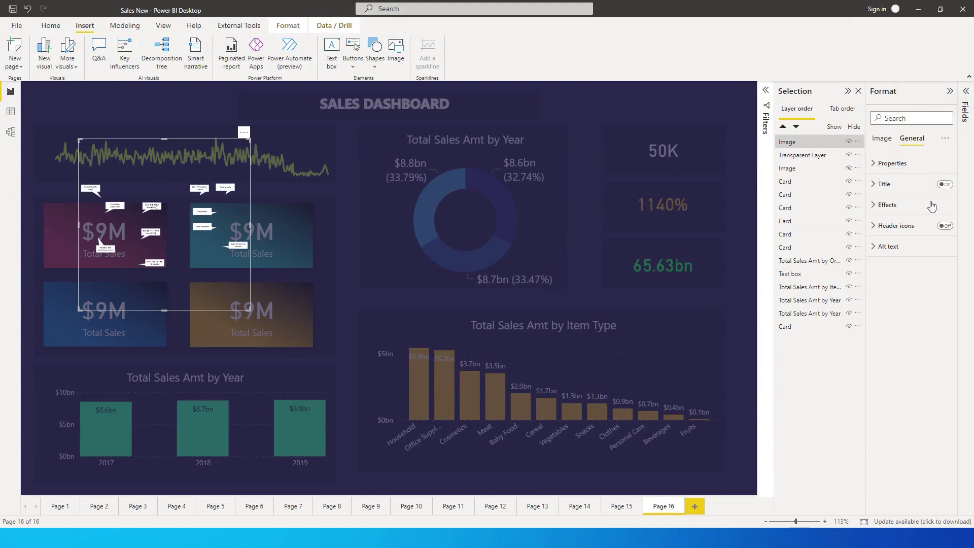
left_click(882, 164)
left_click(746, 400)
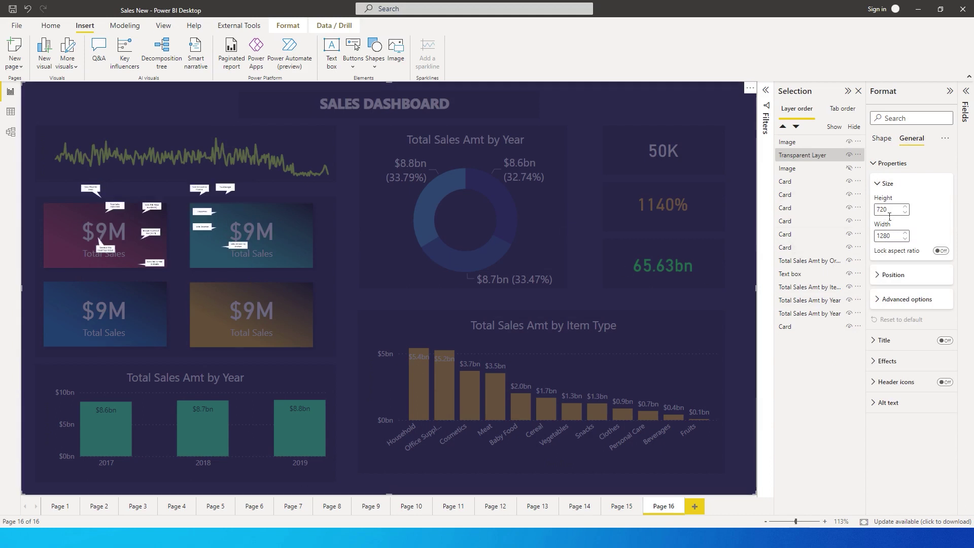
left_click(189, 213)
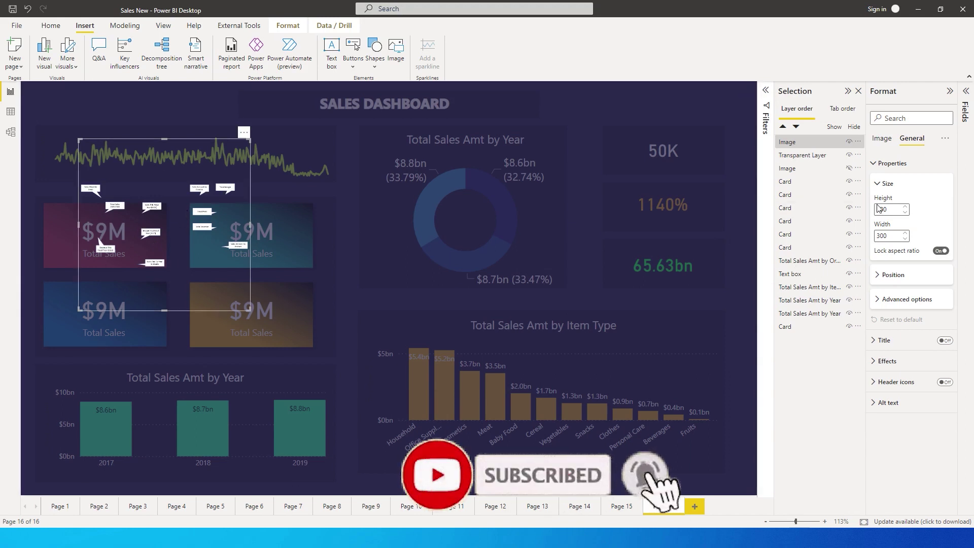
left_click_drag(892, 211, 880, 213)
type("150")
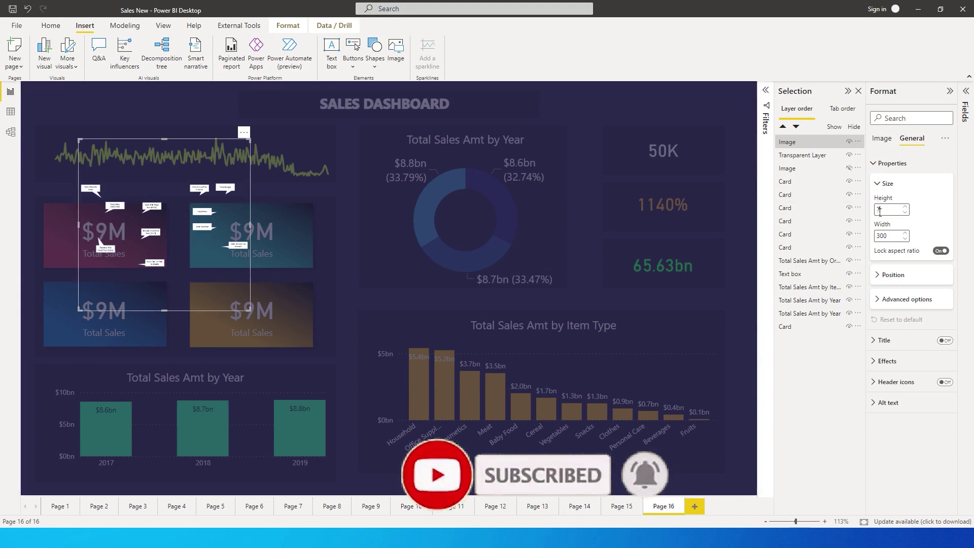
key("Return")
key("BackSpace")
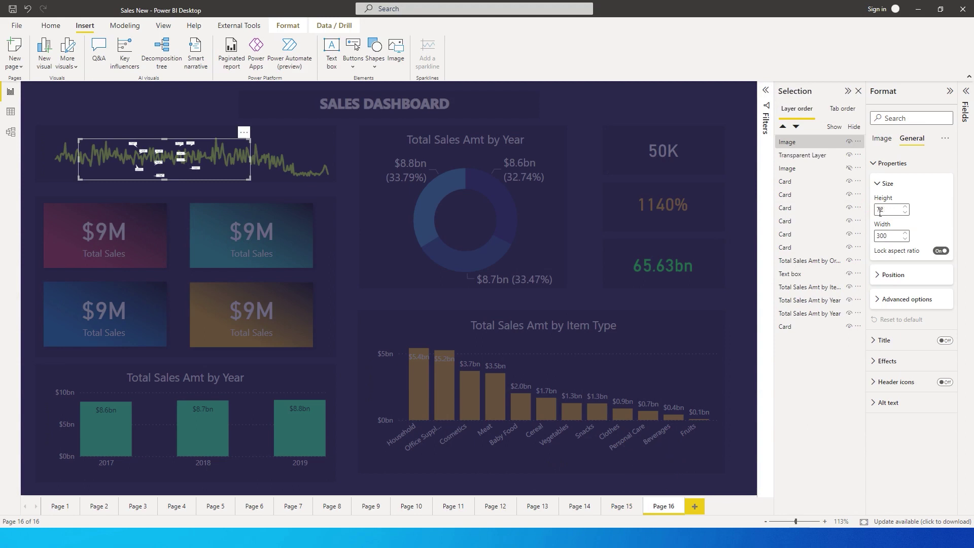
type("1280")
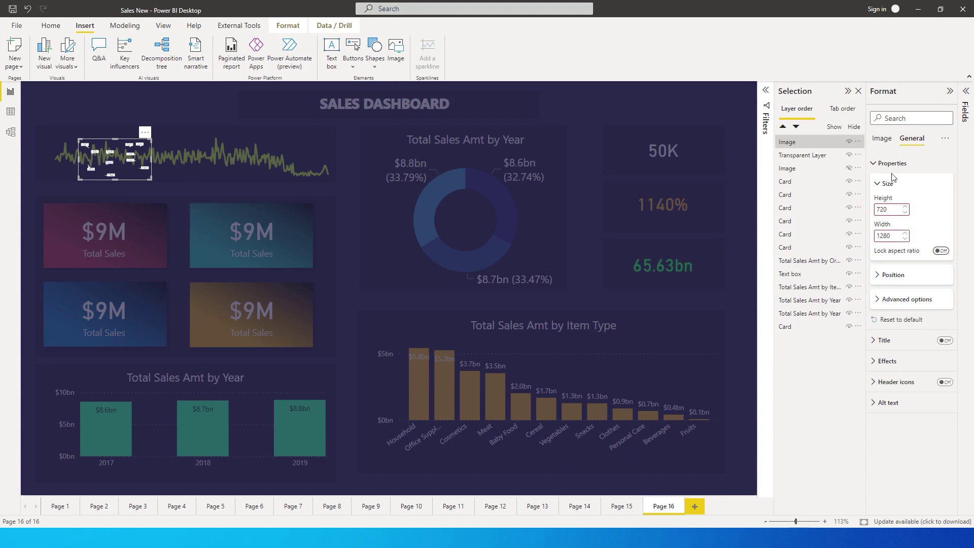
Step: Enlarge the callout image to nearly fill the page and position it so its callouts line up with the dashboard visuals
left_click(136, 177)
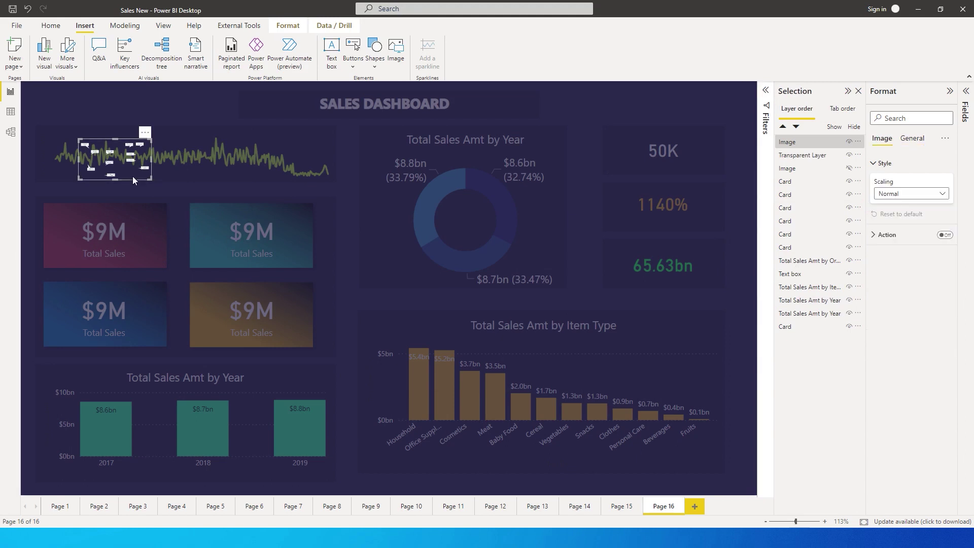
left_click_drag(151, 180, 708, 492)
left_click_drag(346, 190, 356, 166)
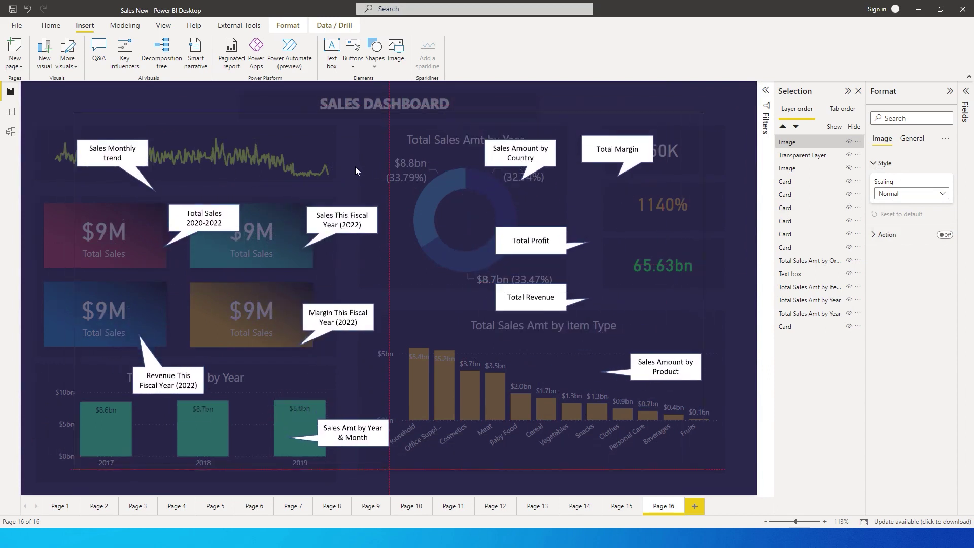
left_click_drag(74, 109, 22, 82)
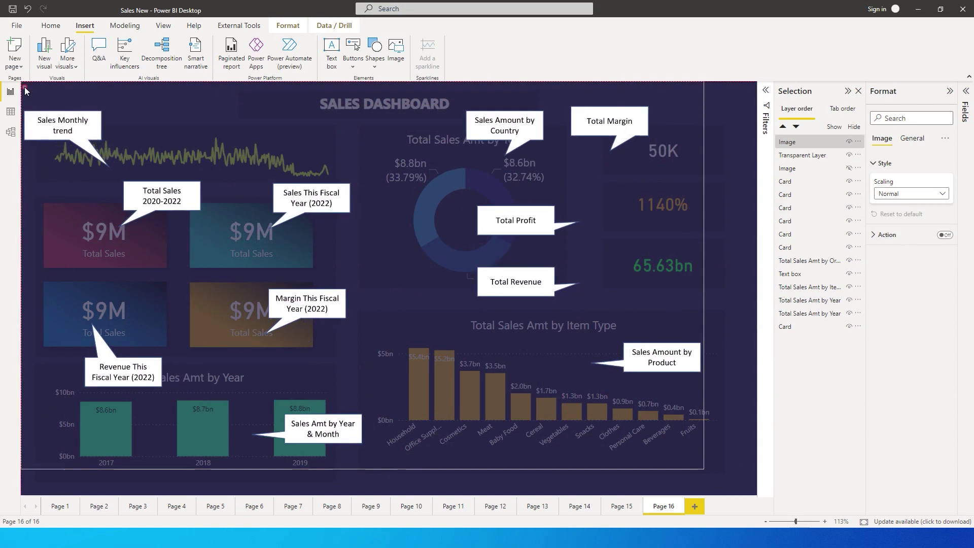
left_click_drag(704, 468, 749, 493)
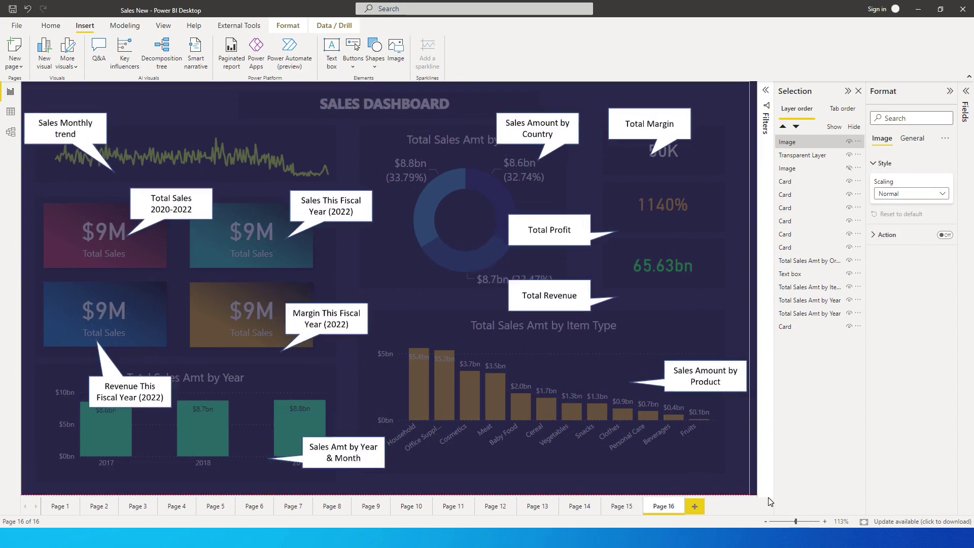
left_click_drag(718, 309, 724, 310)
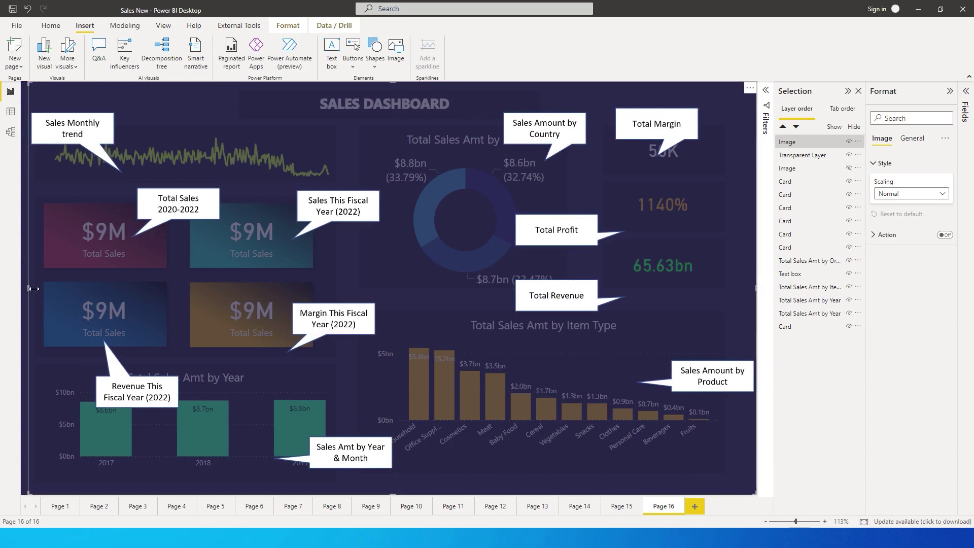
left_click_drag(57, 298, 50, 298)
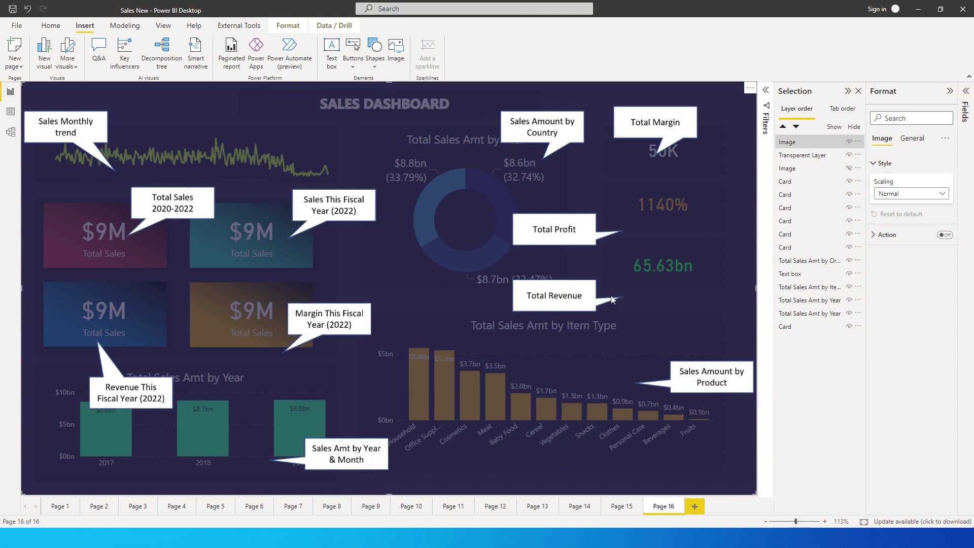
left_click_drag(389, 493, 394, 453)
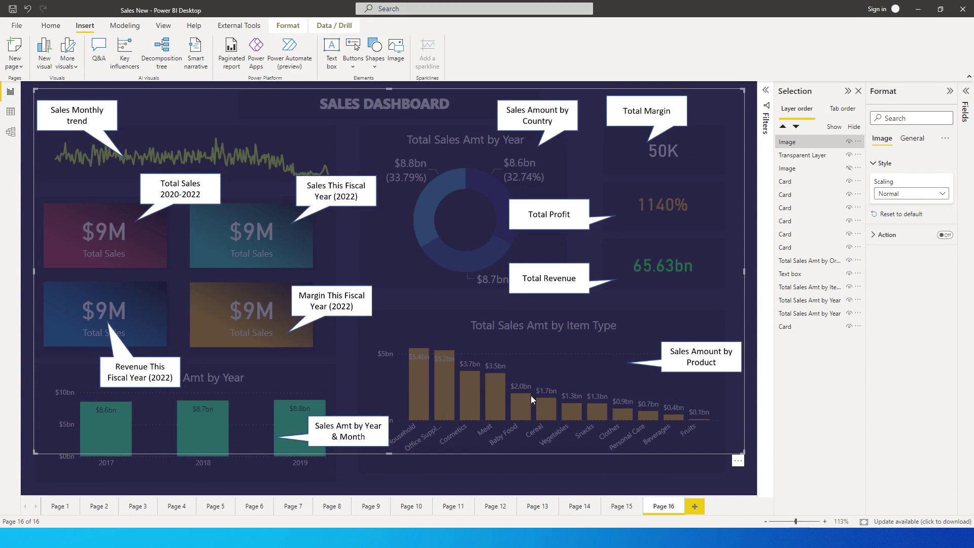
left_click(531, 464)
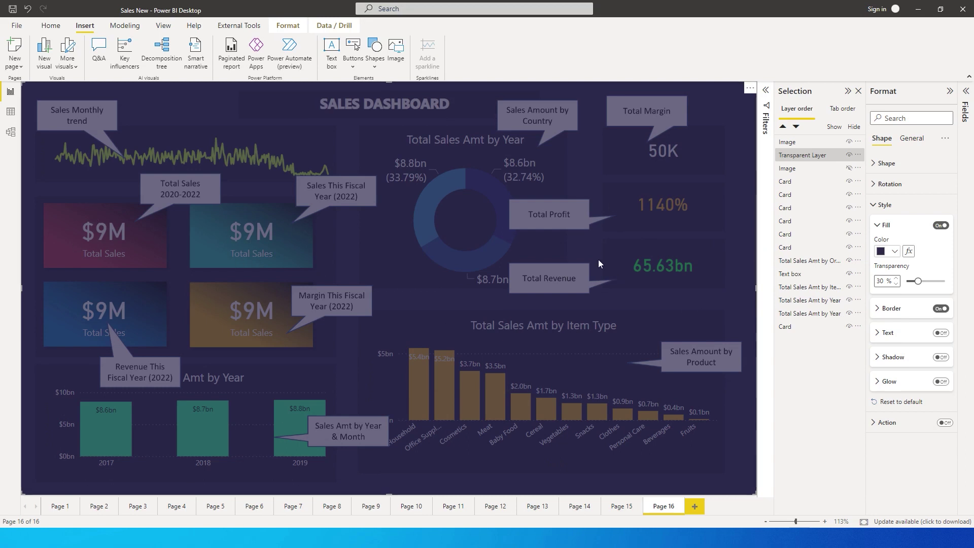
Step: Rename the callout image to "Call Out" and hide both it and the Transparent Layer
left_click(791, 142)
double_click(797, 143)
type("Call Out")
key("Return")
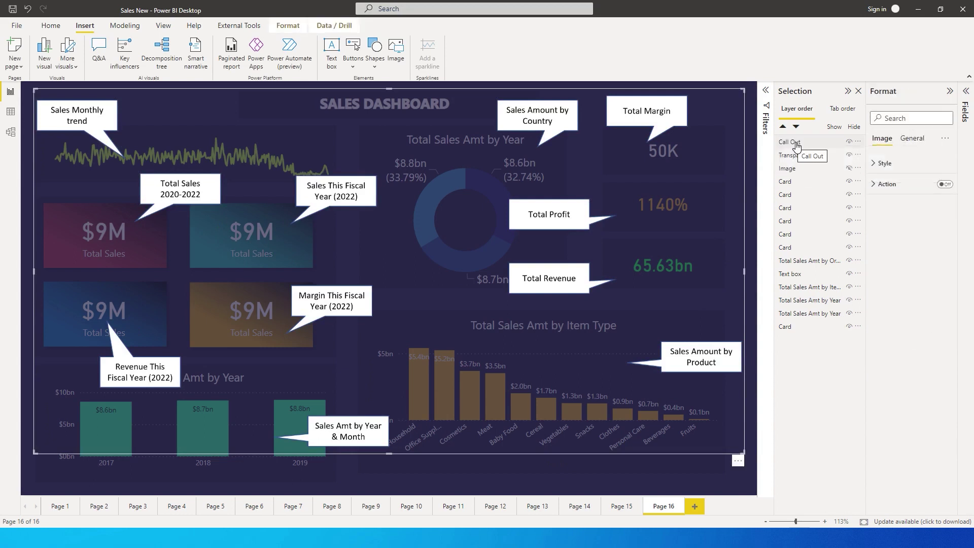
left_click(850, 142)
left_click(850, 155)
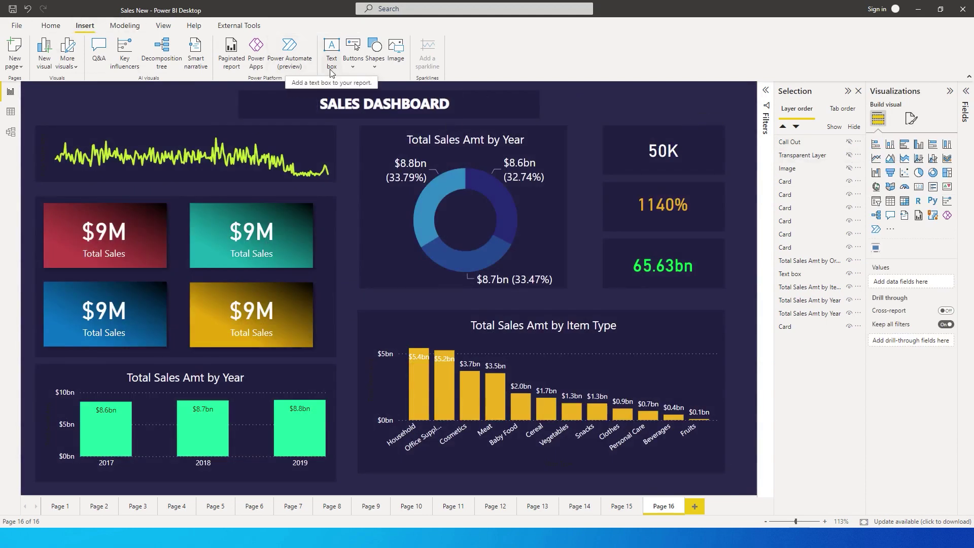
Step: Insert an Information button and place it in the upper-right corner of the report page
left_click(353, 53)
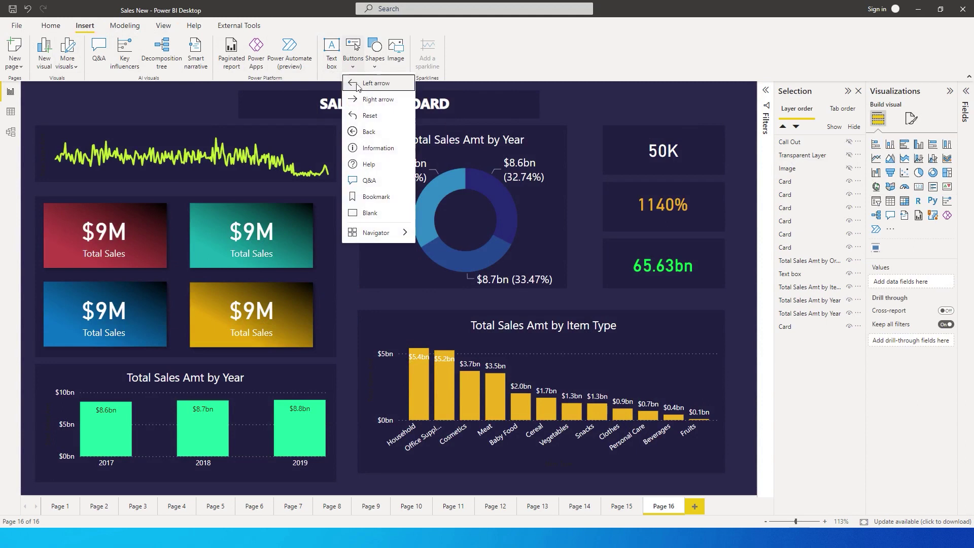
left_click(370, 148)
left_click_drag(76, 115, 735, 105)
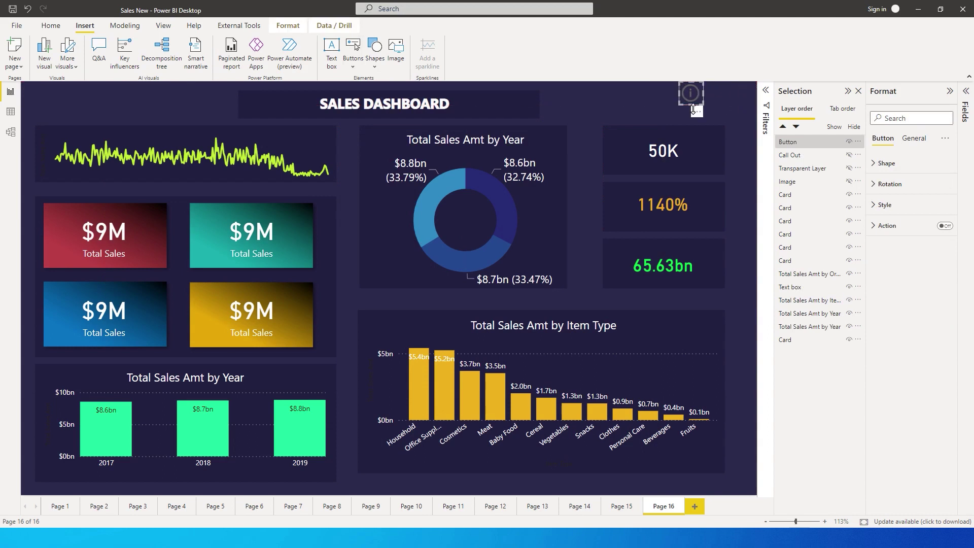
left_click_drag(691, 104, 736, 102)
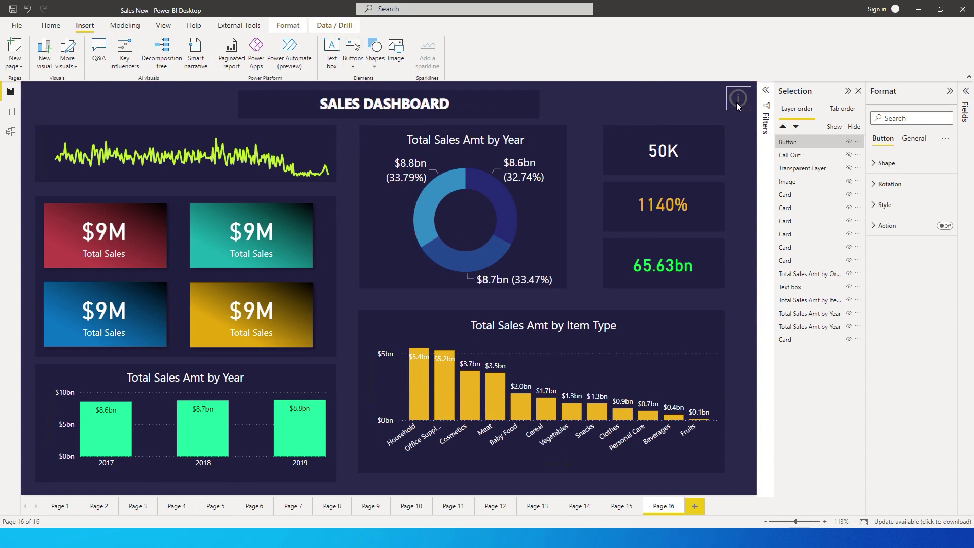
Step: Set the icon line color of the information button to white
left_click(874, 205)
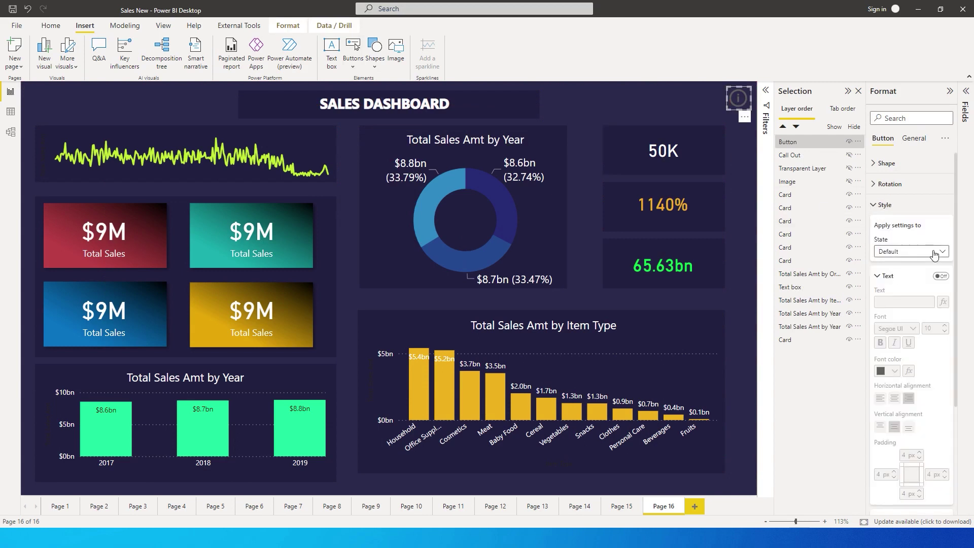
scroll(907, 368, "down", 3)
scroll(907, 375, "up", 1)
left_click(881, 429)
scroll(913, 429, "down", 3)
left_click(894, 364)
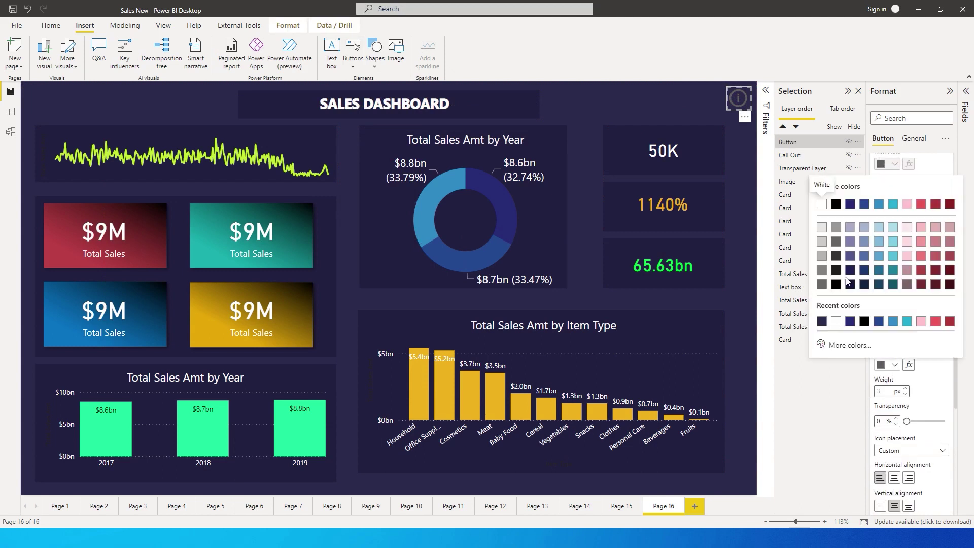
left_click(827, 212)
left_click(742, 159)
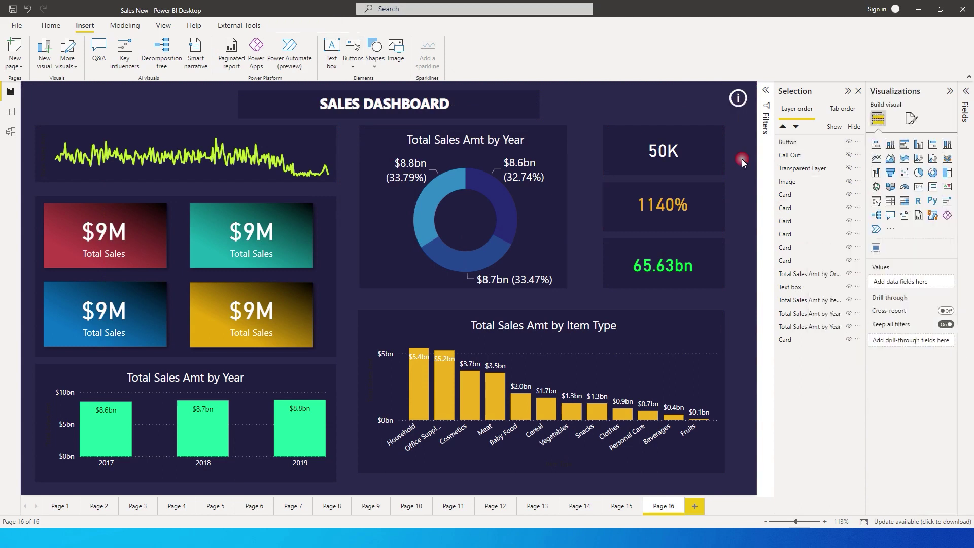
Step: Add a bookmark for the current page state and name it "Info Click"
left_click(746, 104)
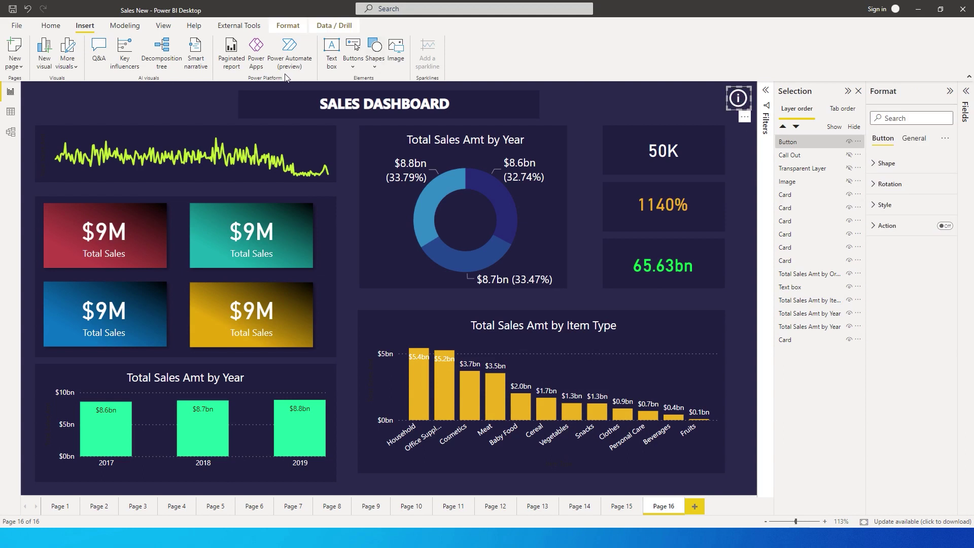
left_click(163, 28)
left_click(412, 55)
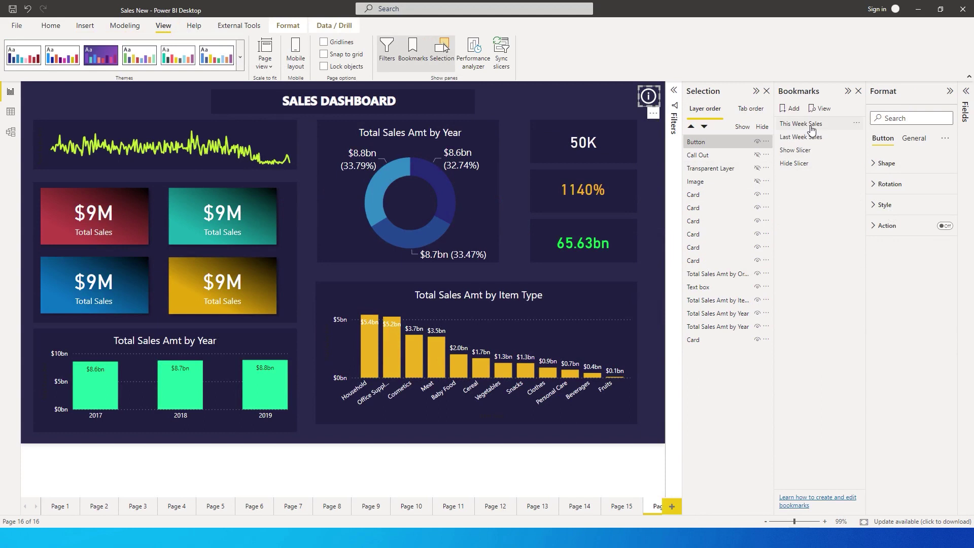
left_click(794, 109)
double_click(804, 177)
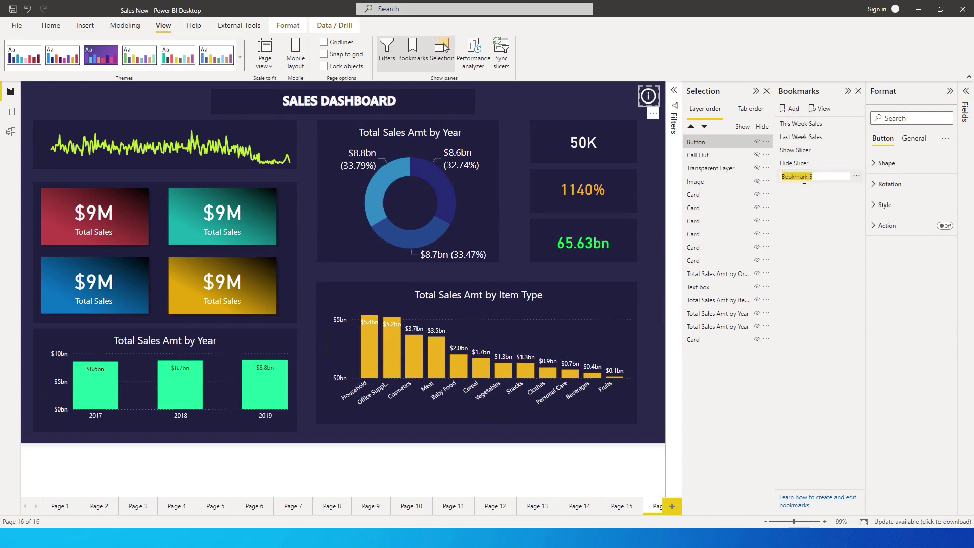
type("Info")
type("Click")
key("Return")
left_click(800, 177)
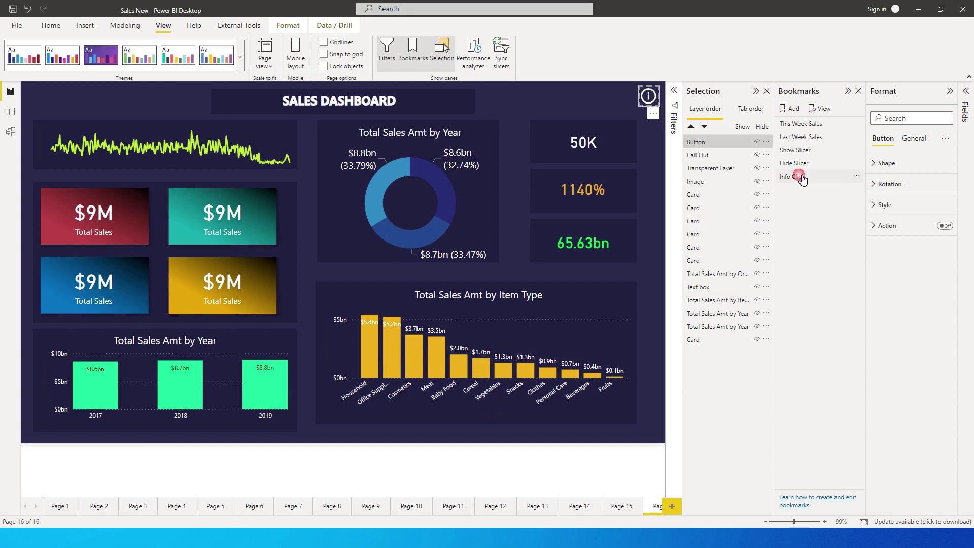
Step: Show the Call Out image and the Transparent Layer, and hide the information button
left_click(757, 141)
left_click(757, 154)
left_click(757, 155)
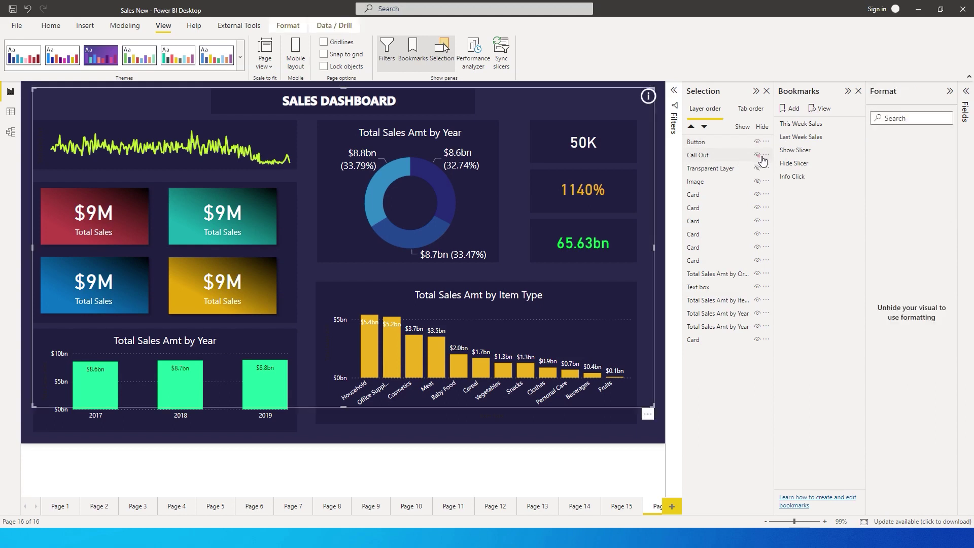
left_click(760, 156)
left_click(758, 168)
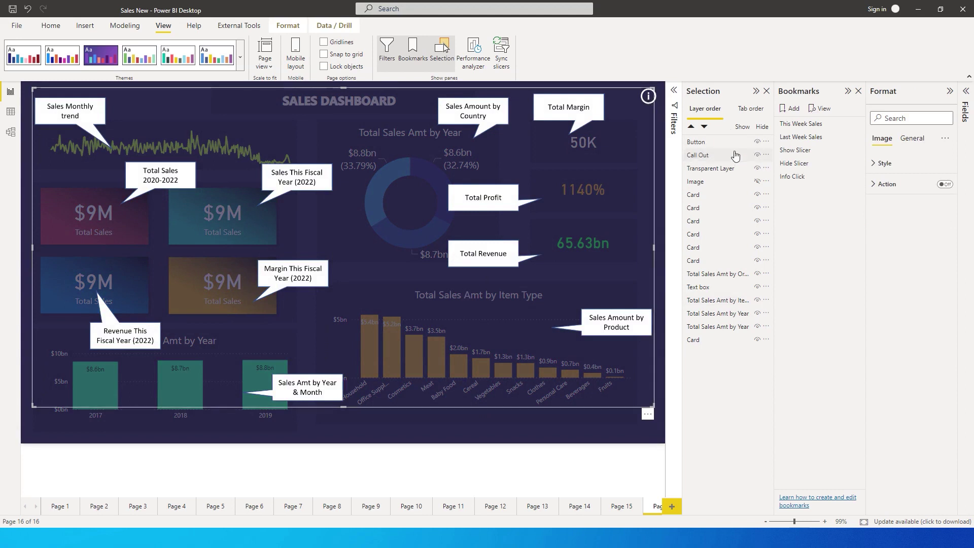
left_click(758, 142)
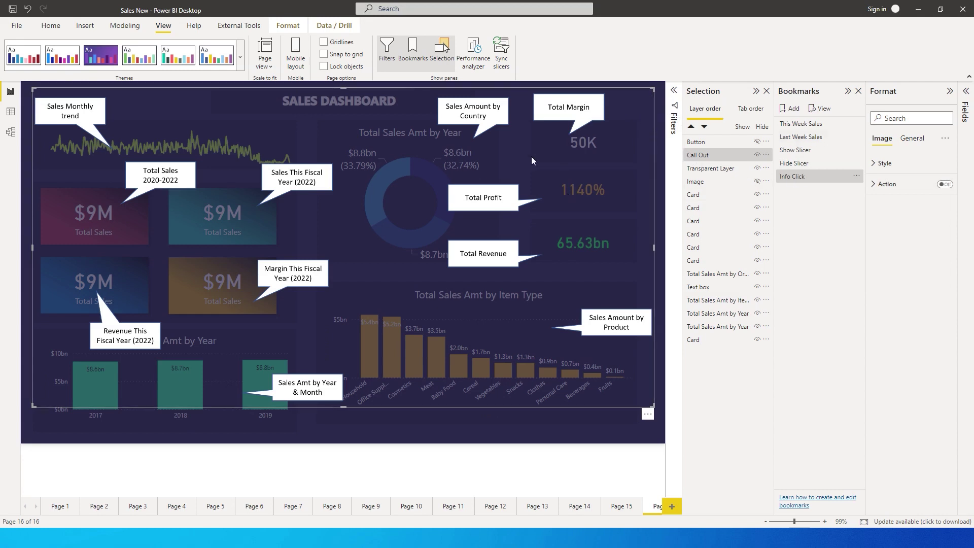
Step: Rename the hidden information button to "Info Buttton" in the layer order
left_click(89, 27)
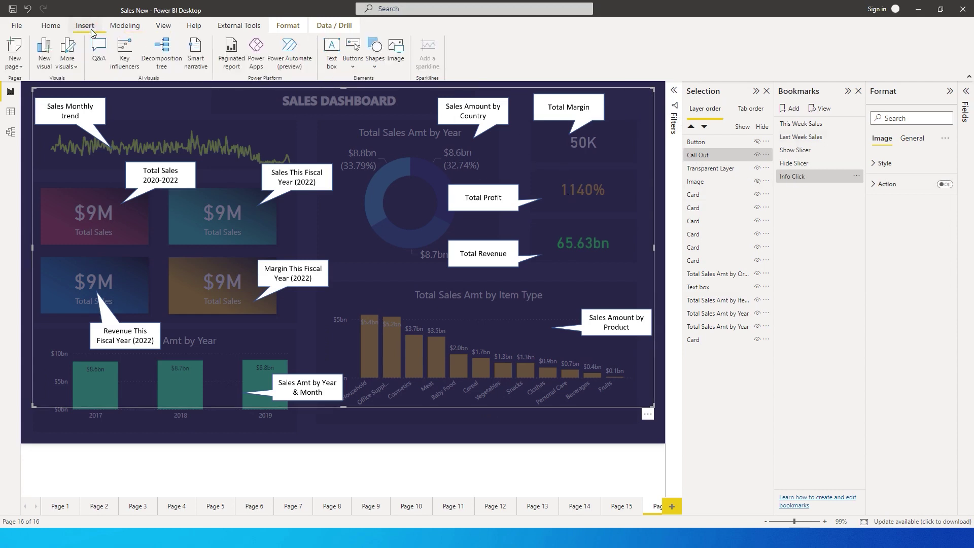
double_click(728, 142)
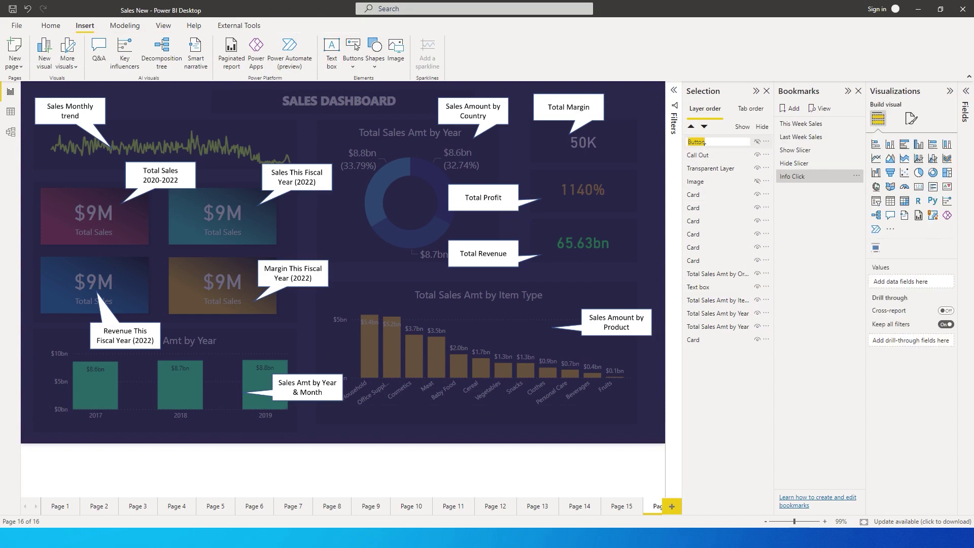
type("Info")
key("Return")
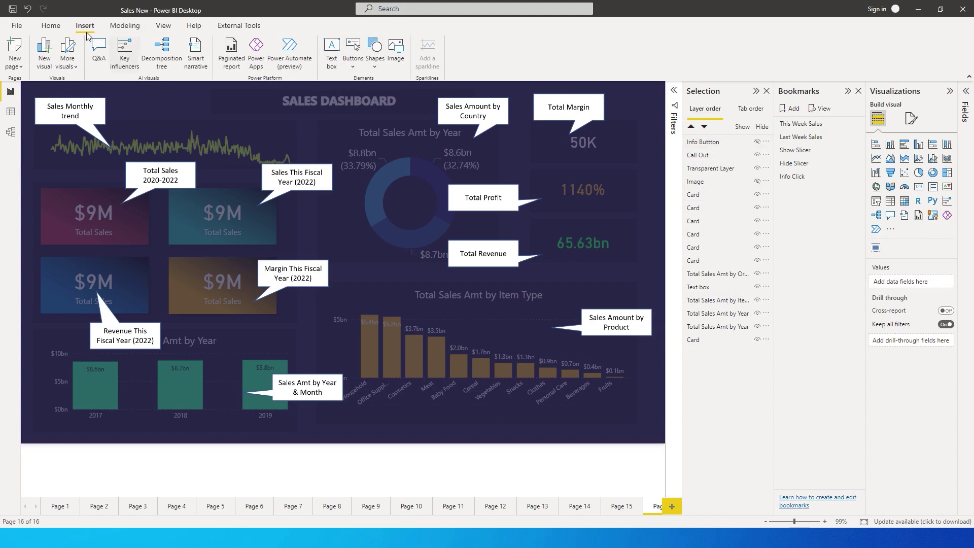
Step: Insert a Back button, place it in the upper-right corner of the report page, and adjust its size
left_click(374, 65)
left_click(353, 69)
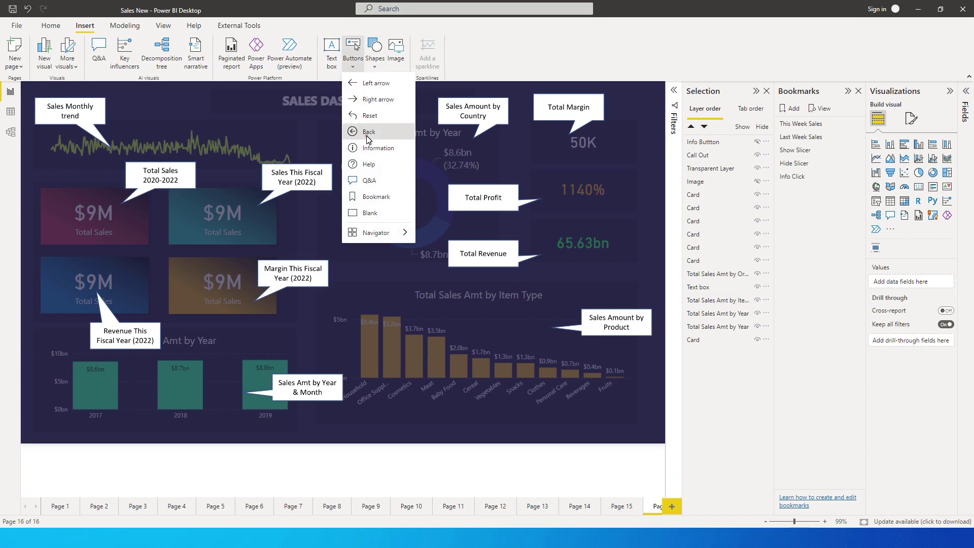
left_click(370, 121)
left_click_drag(46, 91, 637, 96)
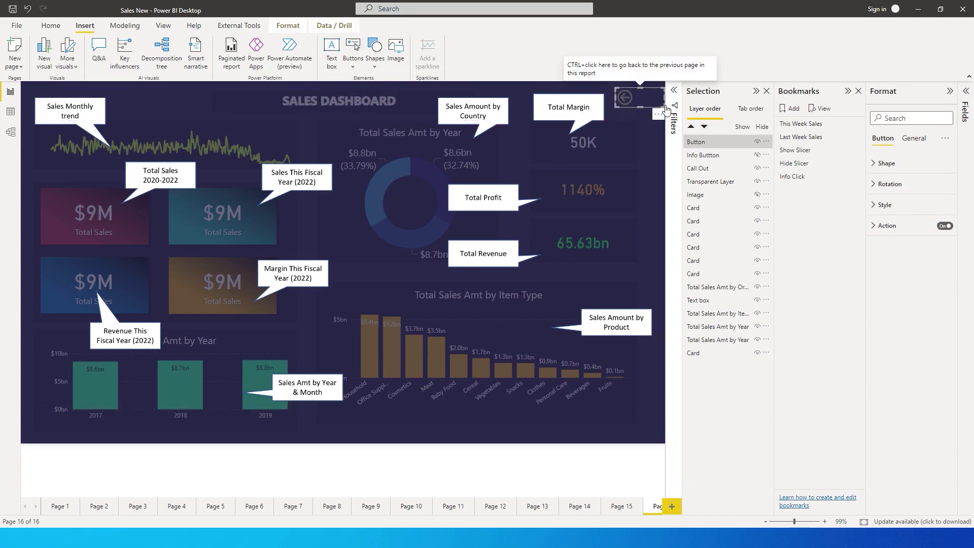
left_click_drag(658, 114, 646, 104)
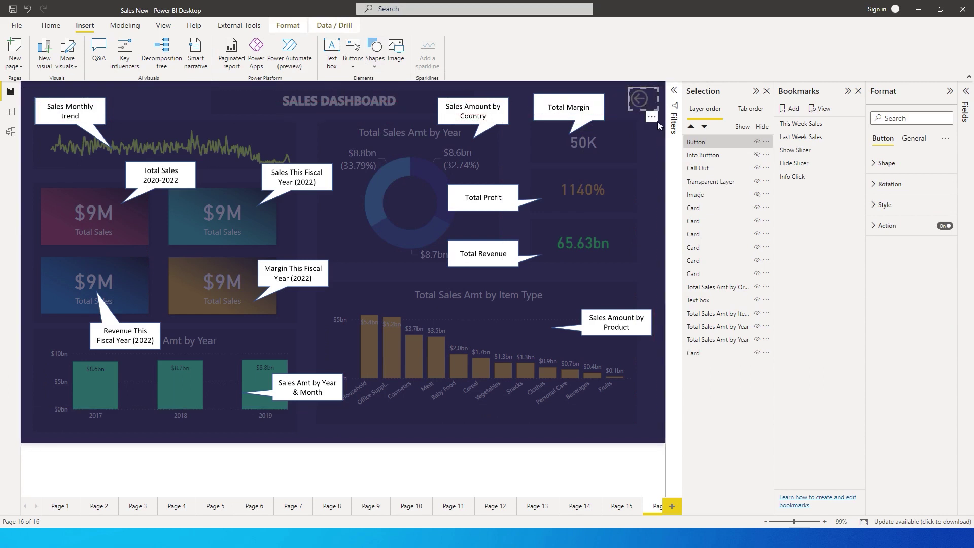
Step: Set the icon line color of the Back button to white
left_click(884, 205)
scroll(900, 374, "down", 5)
left_click(899, 374)
left_click(894, 421)
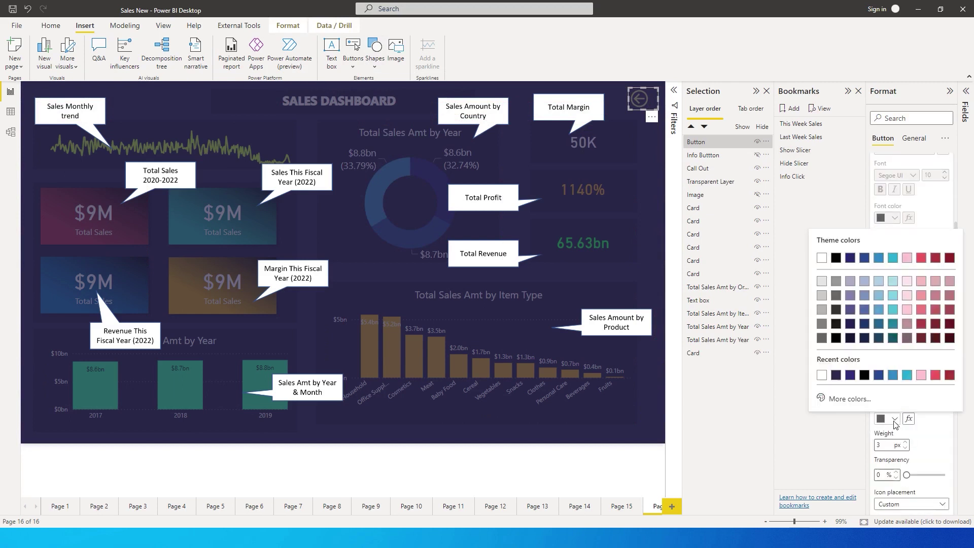
left_click(821, 257)
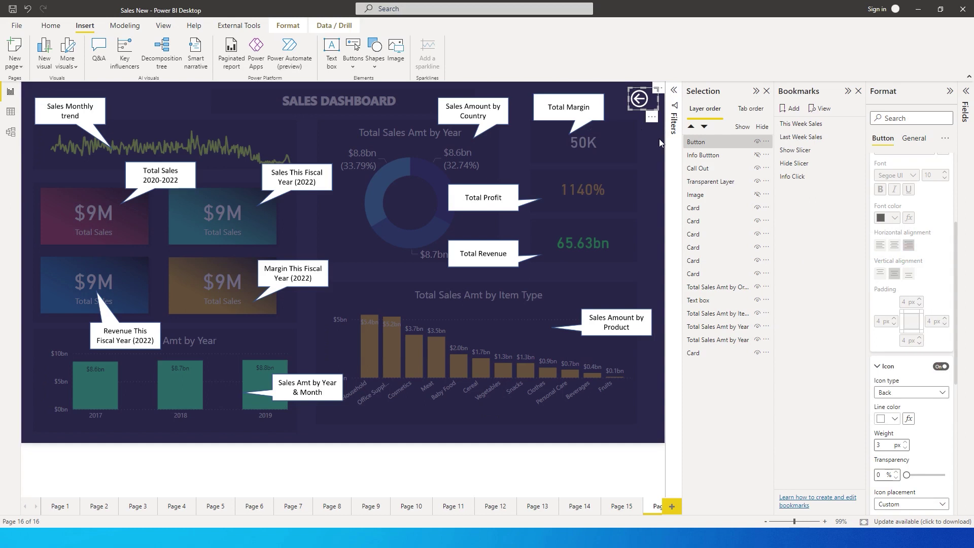
Step: Rename the newly inserted button to "Back Button" in the layer order
double_click(709, 143)
type("Back B")
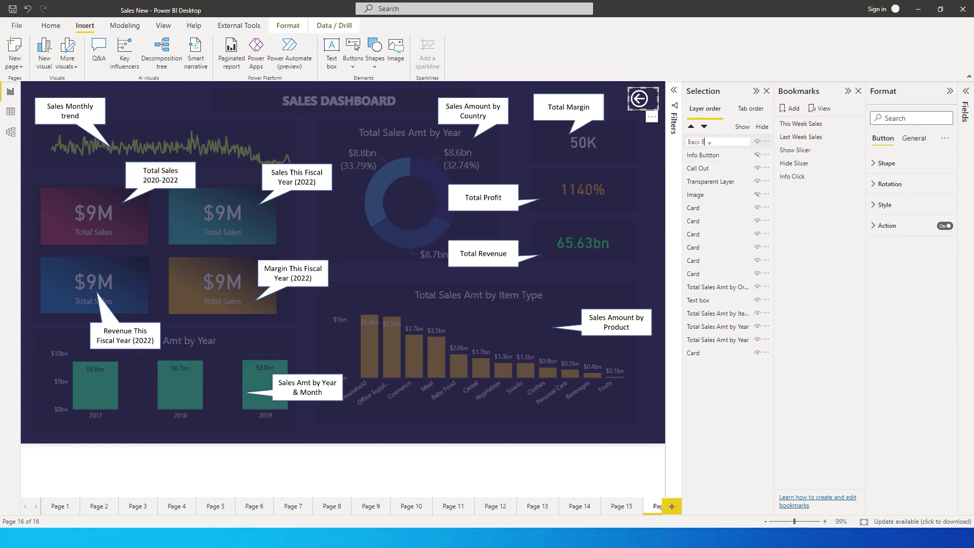
key("Return")
Step: Place Transparent Layer below Image and Back Button below Info Buttton in the layer order, and update the Info Click bookmark
left_click(710, 181)
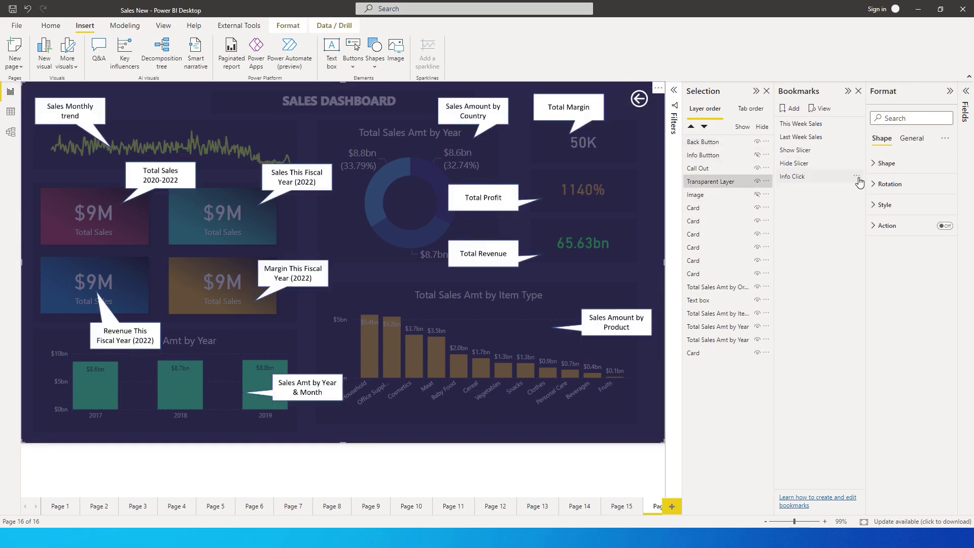
left_click(856, 176)
left_click(855, 187)
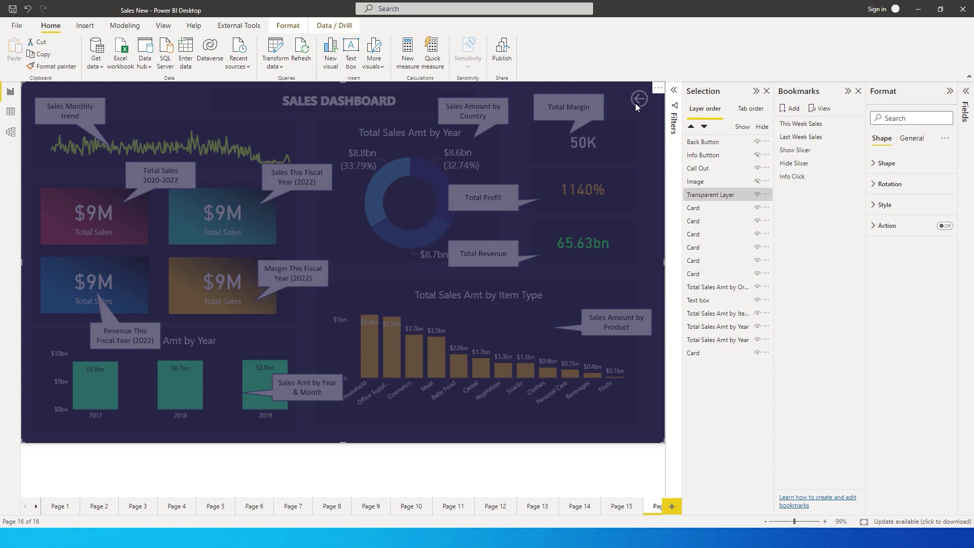
left_click(496, 206)
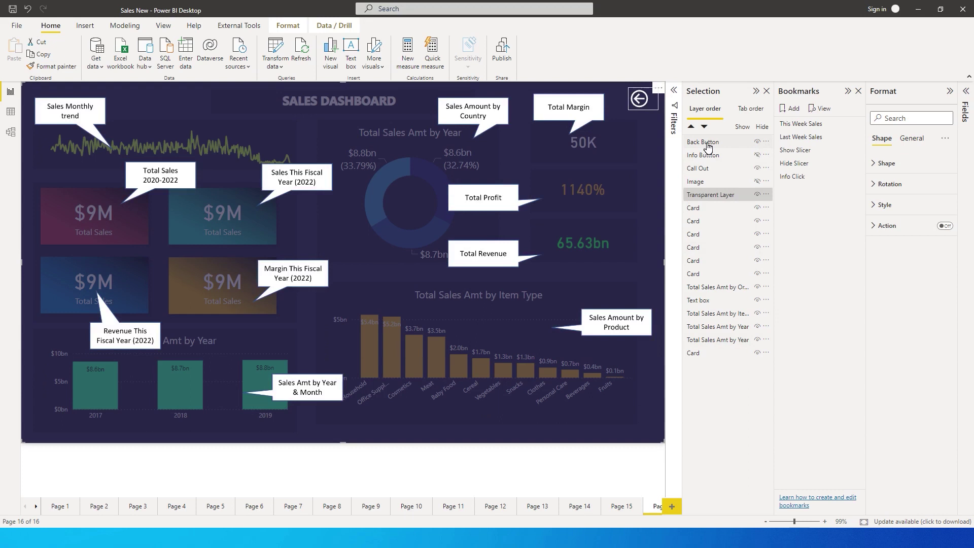
left_click_drag(707, 147, 709, 166)
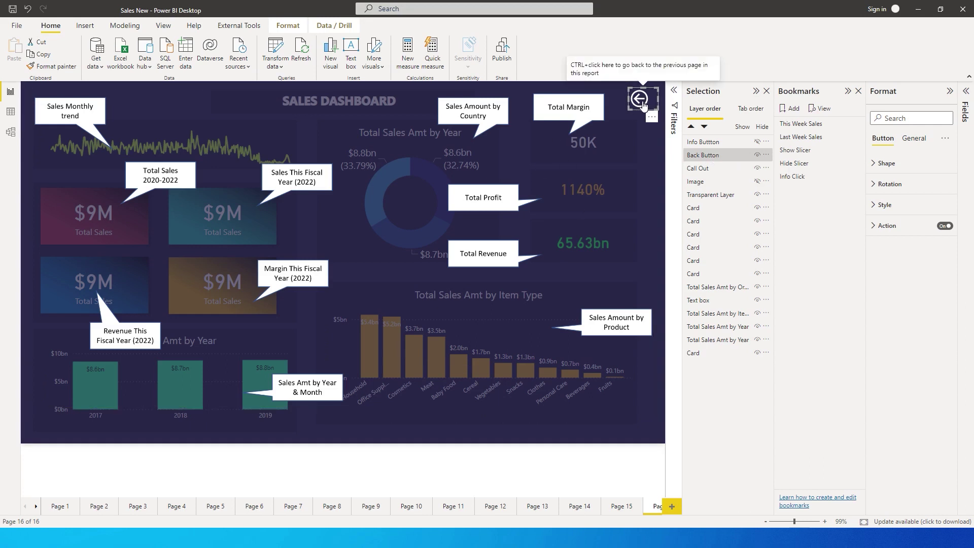
left_click(856, 177)
left_click(874, 184)
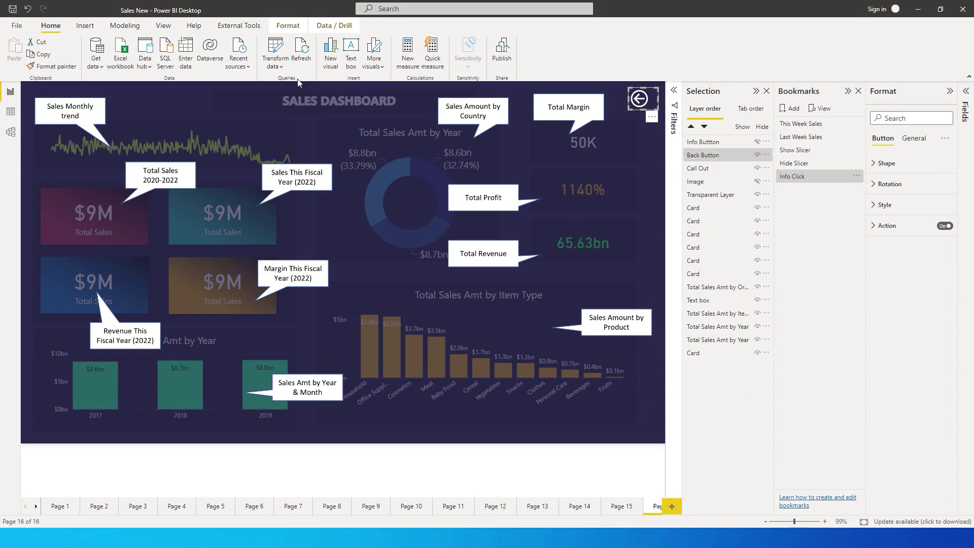
Step: Add another bookmark and name it "Back from Info"
left_click(792, 110)
double_click(808, 190)
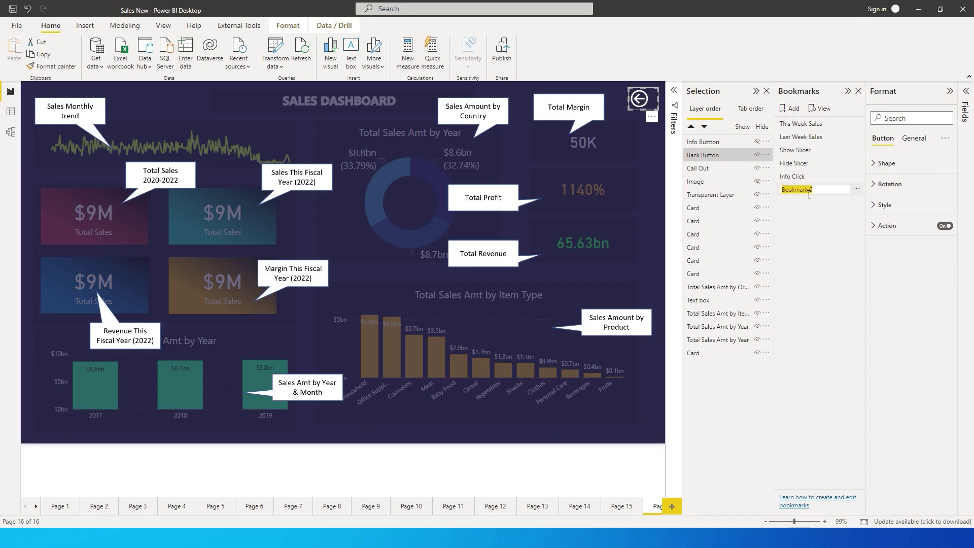
type("Back from Info")
key("Return")
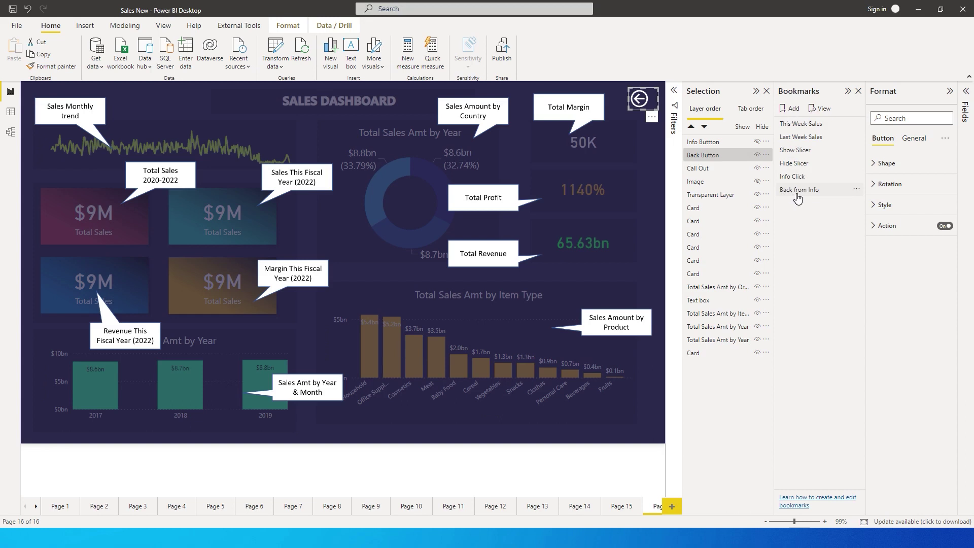
left_click(784, 192)
Step: Show Info Buttton, hide Back Button, Call Out and Transparent Layer, and update the Back from Info bookmark with this state
left_click(758, 142)
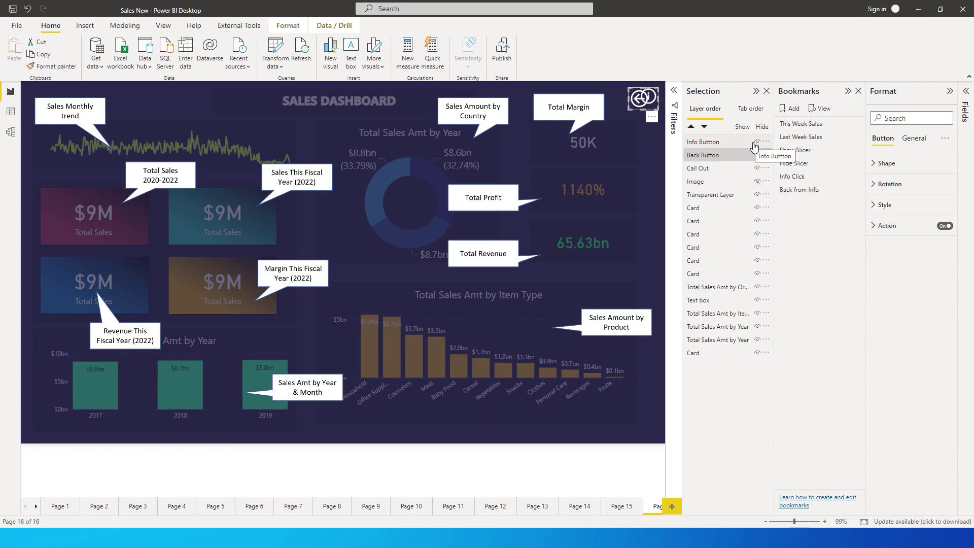
left_click(757, 155)
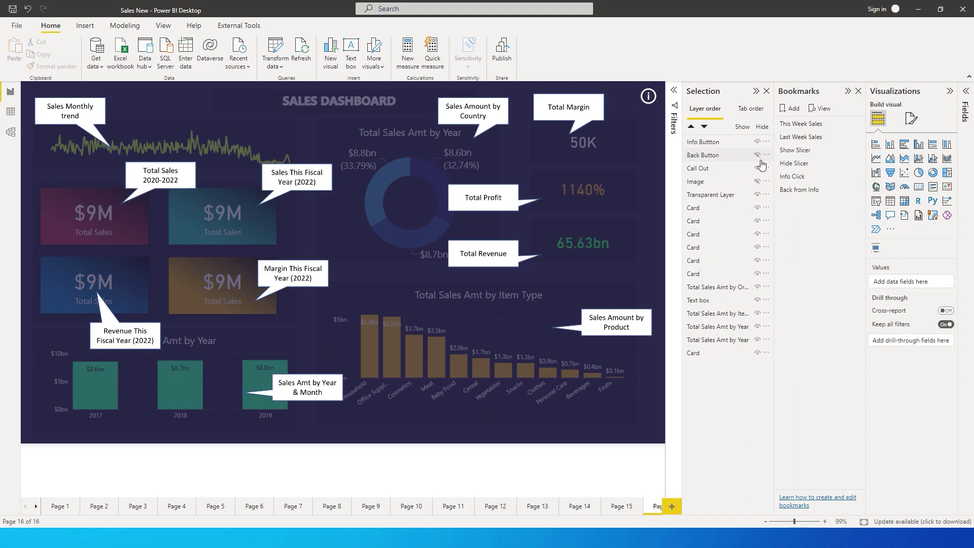
left_click(758, 168)
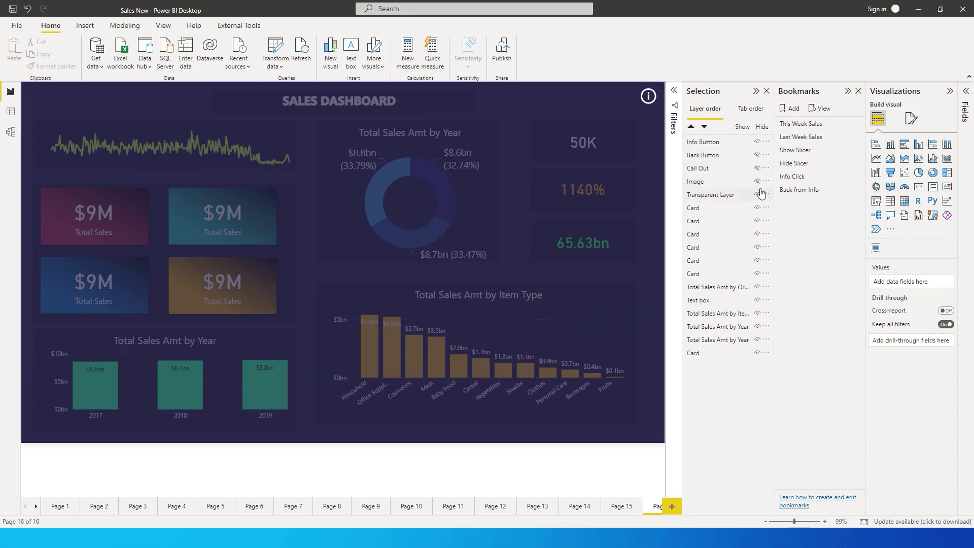
left_click(758, 195)
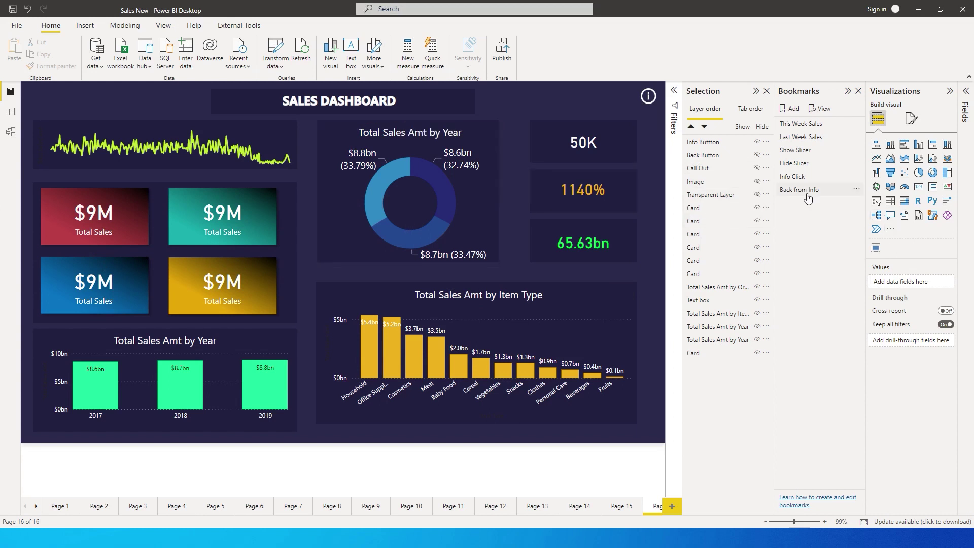
left_click(857, 189)
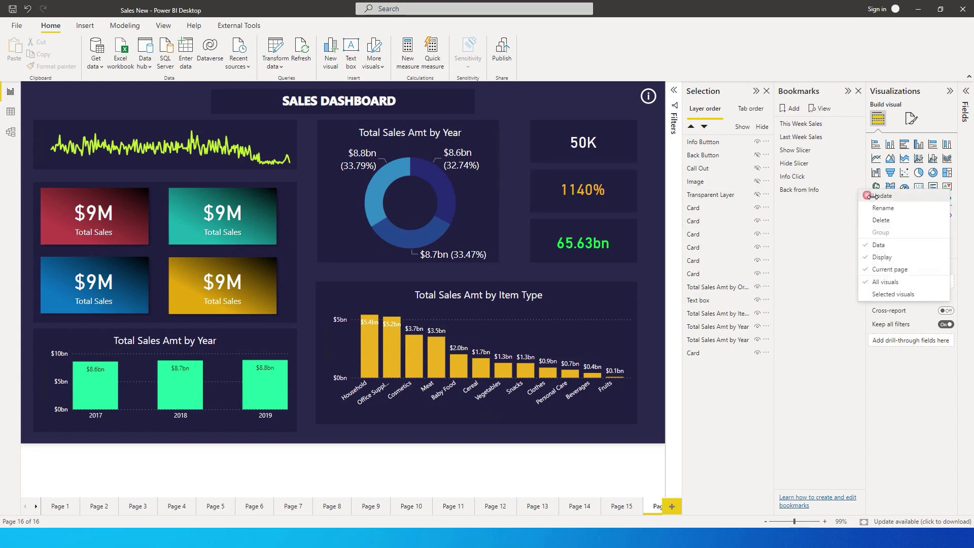
left_click(860, 200)
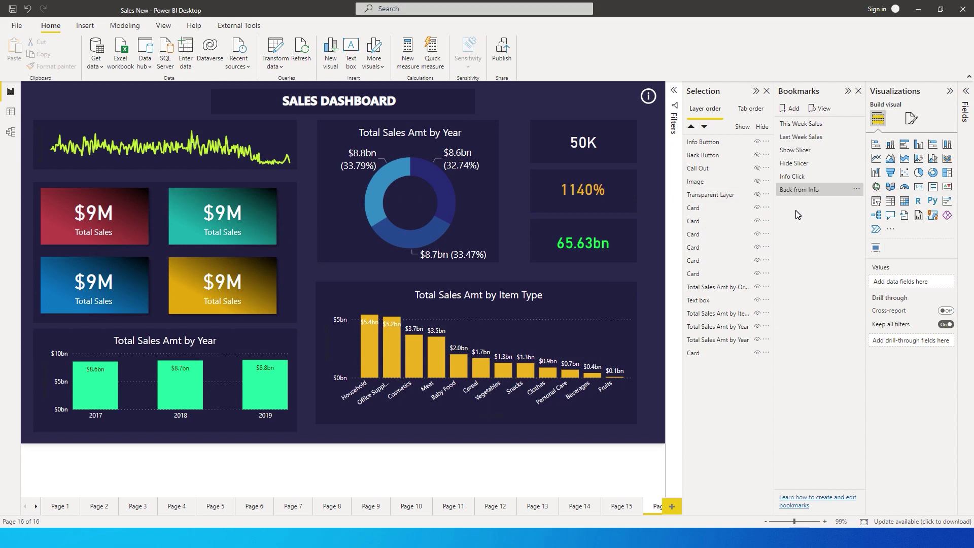
Step: Check the page states stored in the Info Click and Back from Info bookmarks by applying each one
left_click(793, 177)
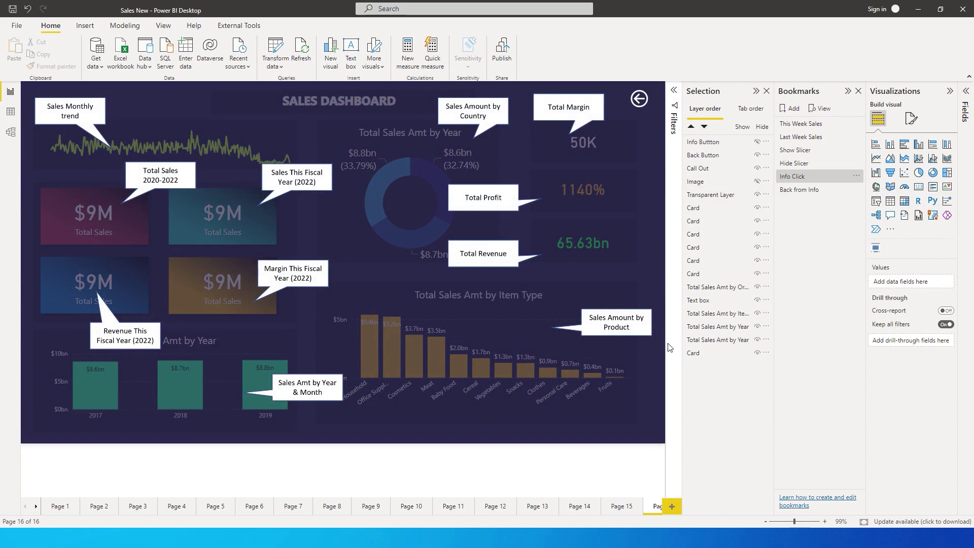
left_click(806, 191)
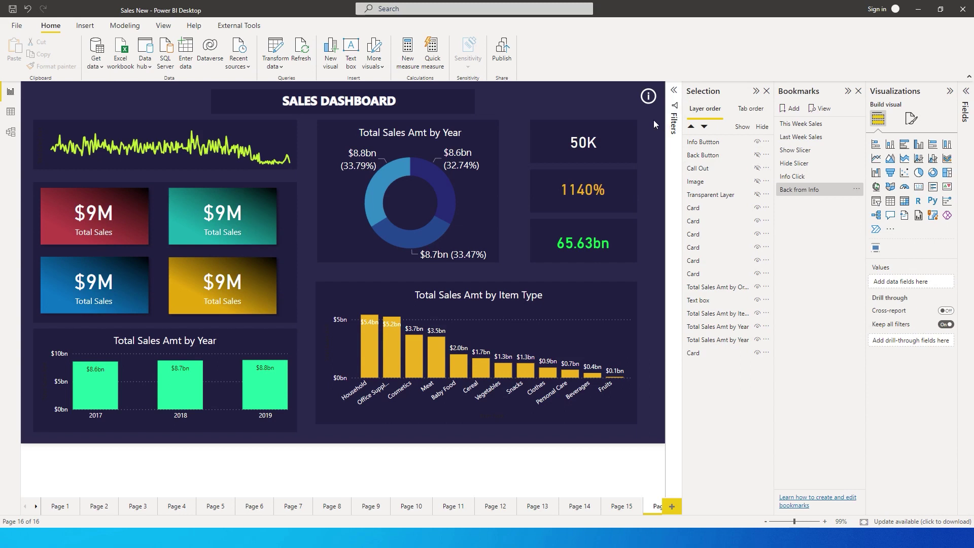
Step: Turn on the information button's action, set it to the Info Click bookmark, and follow it to open the overlay
left_click(649, 99)
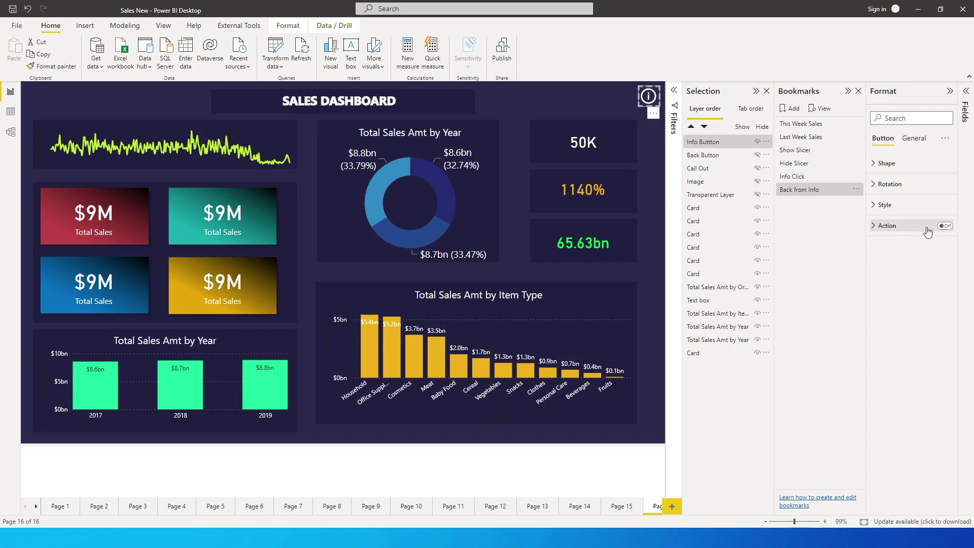
left_click(944, 227)
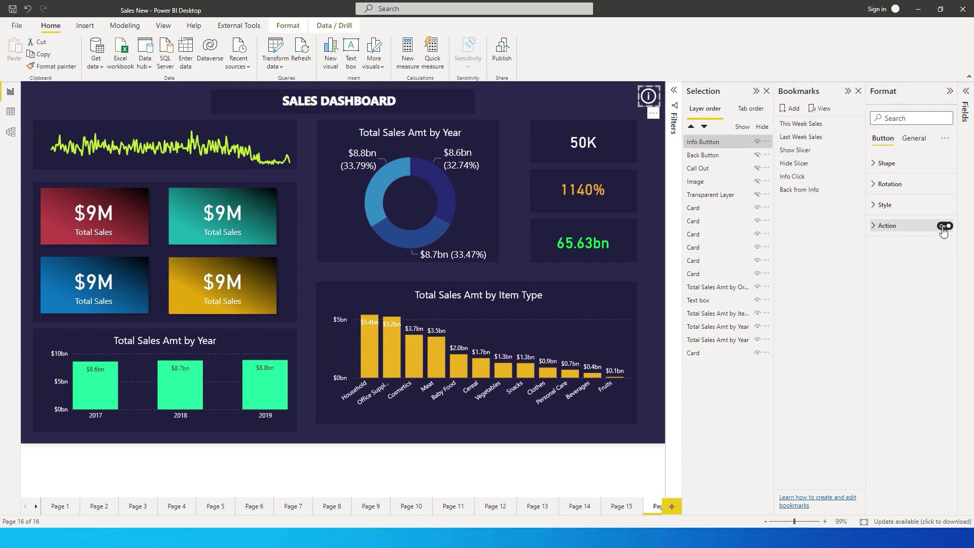
left_click(880, 227)
left_click(898, 277)
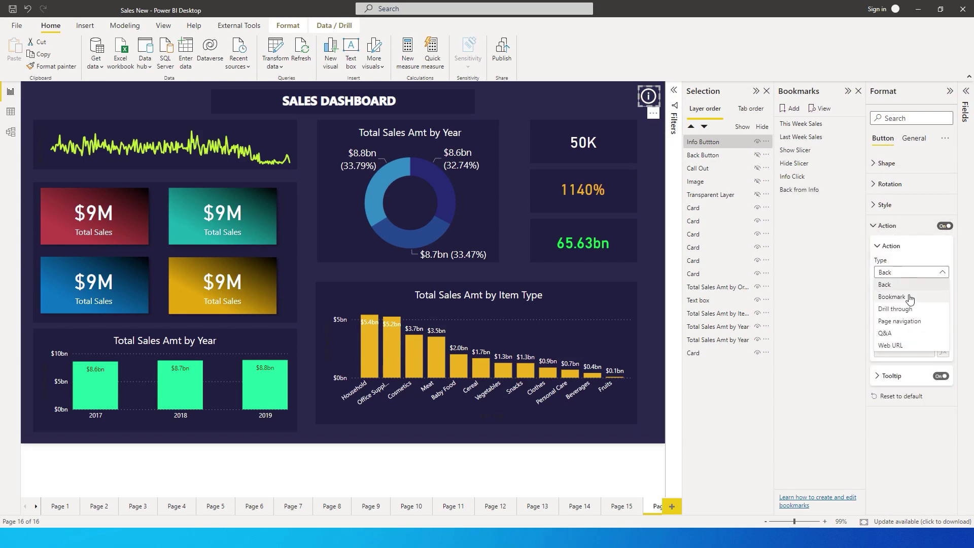
left_click(880, 299)
left_click(907, 302)
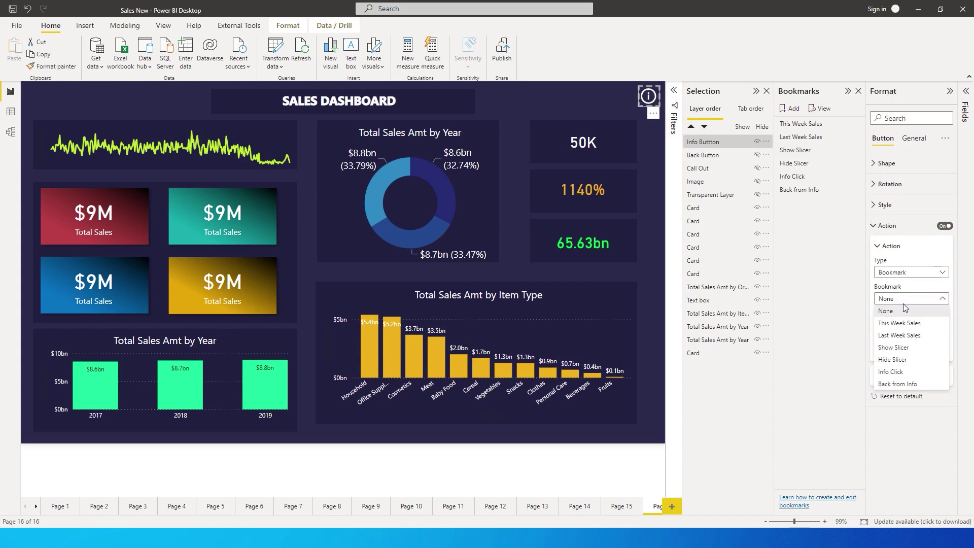
left_click(910, 374)
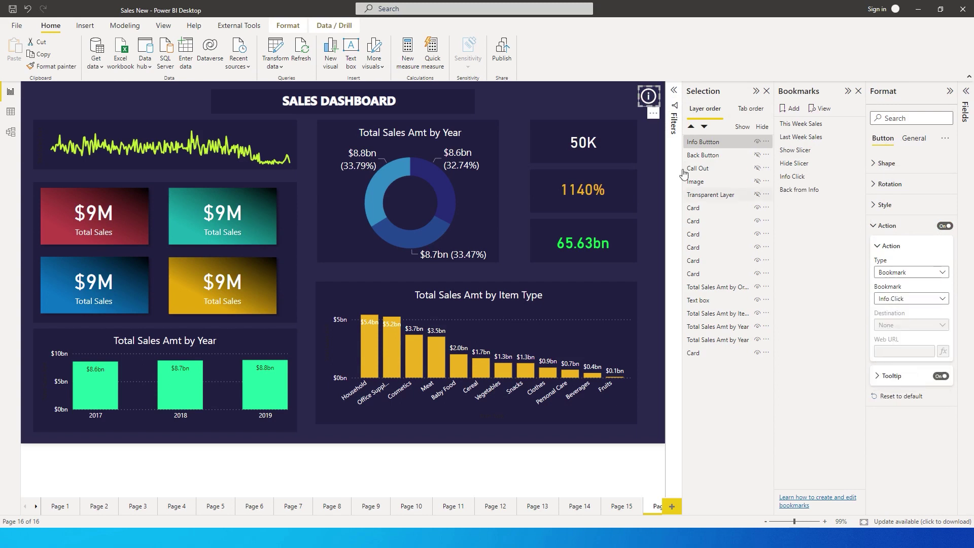
left_click(655, 129)
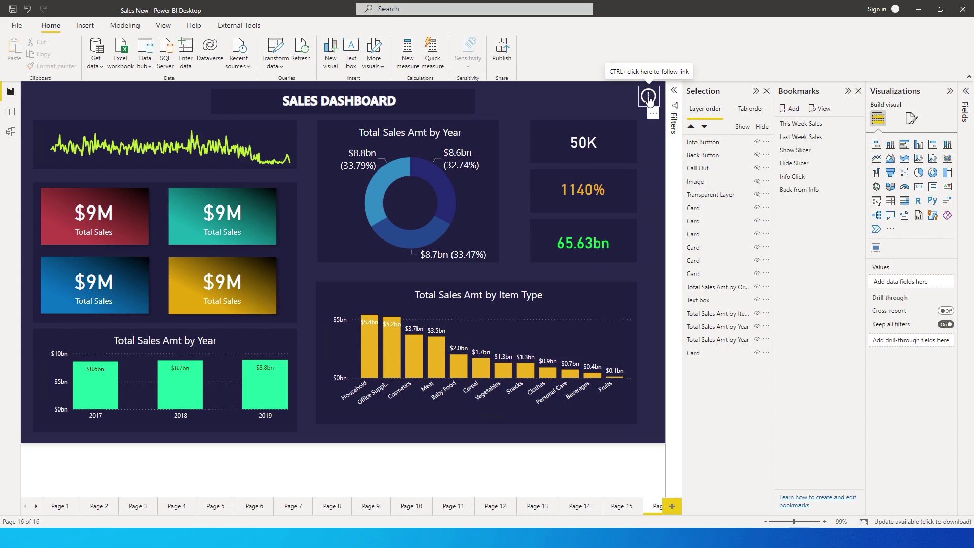
left_click(649, 97, "ctrl")
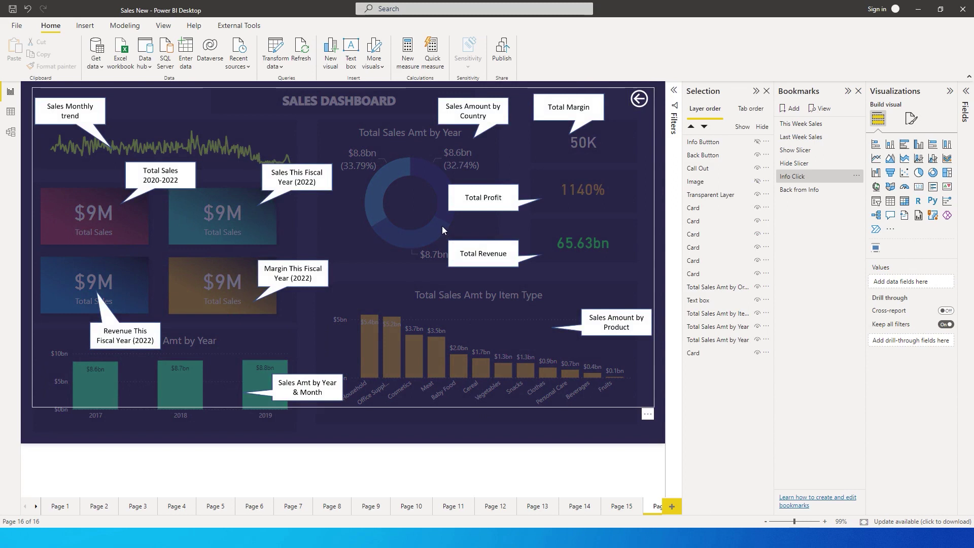
Step: Set the back arrow button's action type to Bookmark with Back from Info as its target
left_click(644, 107)
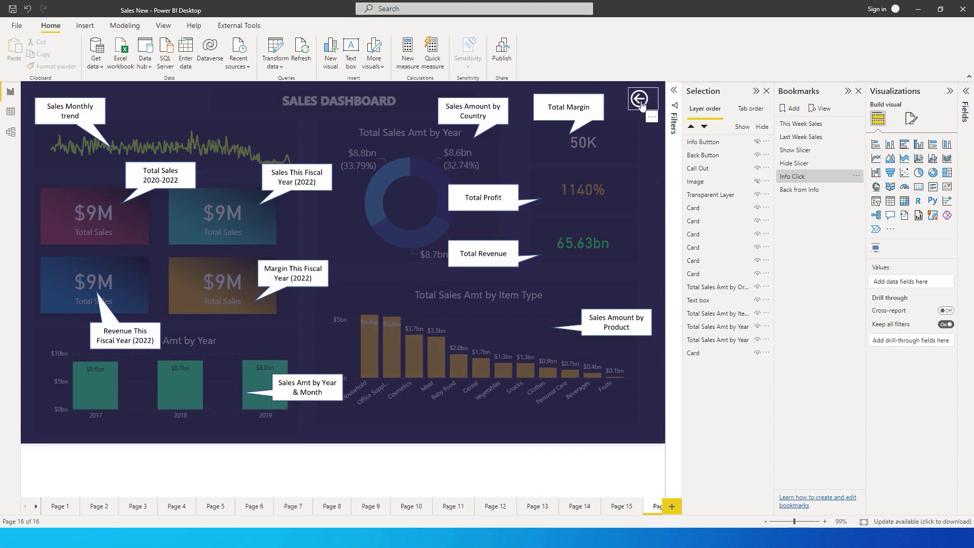
left_click(642, 105)
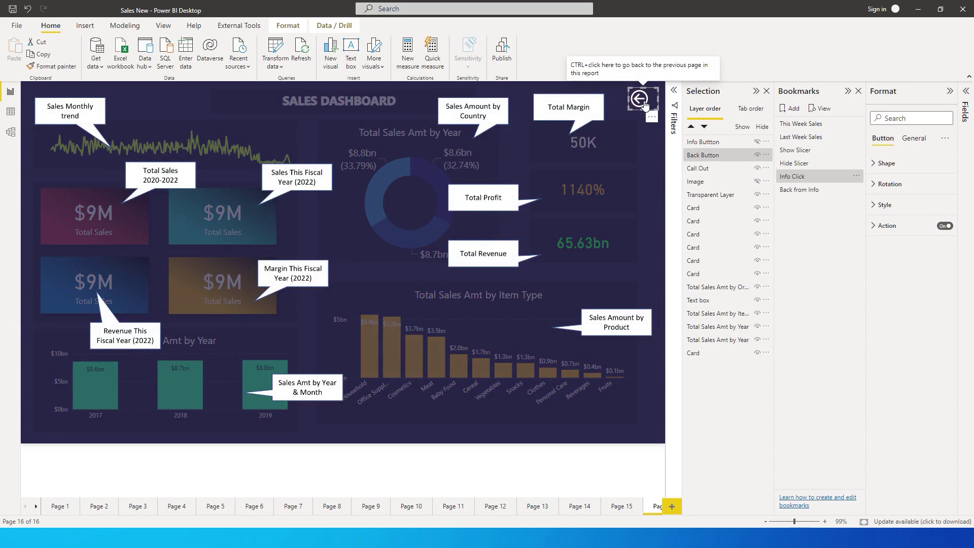
left_click(885, 225)
left_click(908, 273)
left_click(905, 301)
left_click(908, 299)
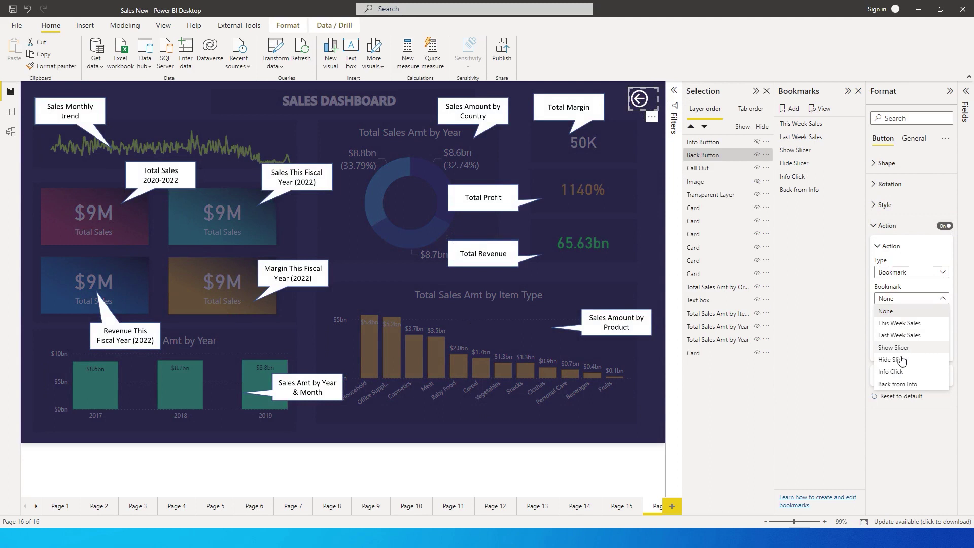
left_click(899, 385)
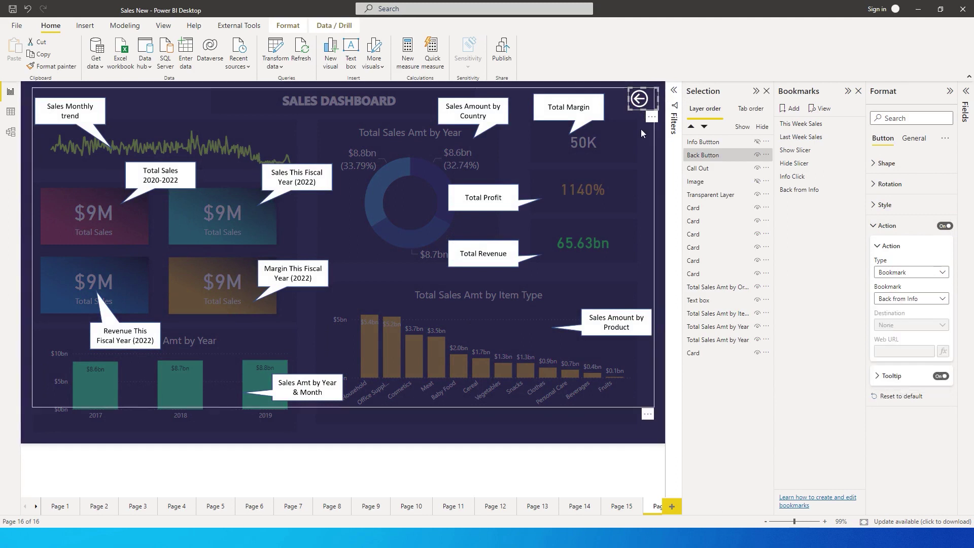
Step: Test the overlay toggle by following the back and information button links in turn, ending with the callouts displayed
left_click(640, 101, "ctrl")
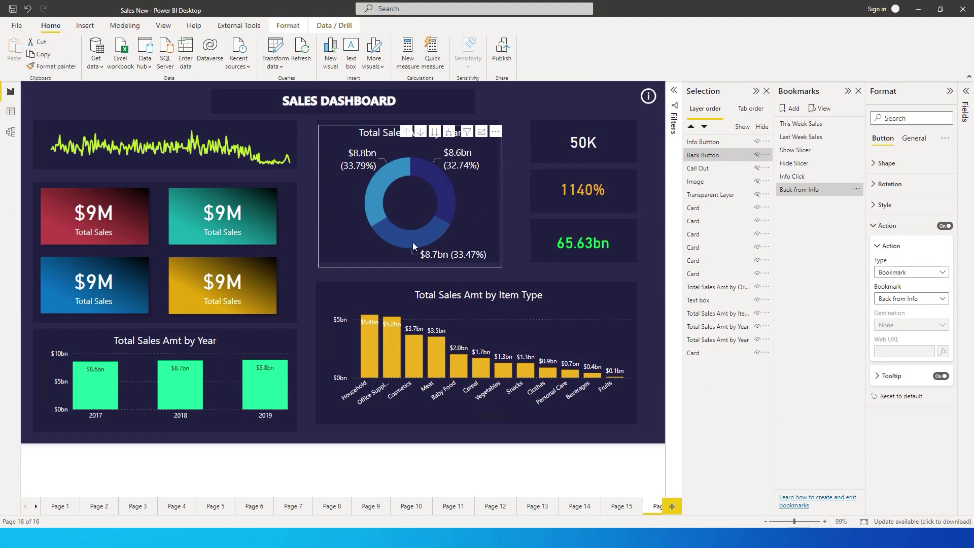
mouse_move(404, 159)
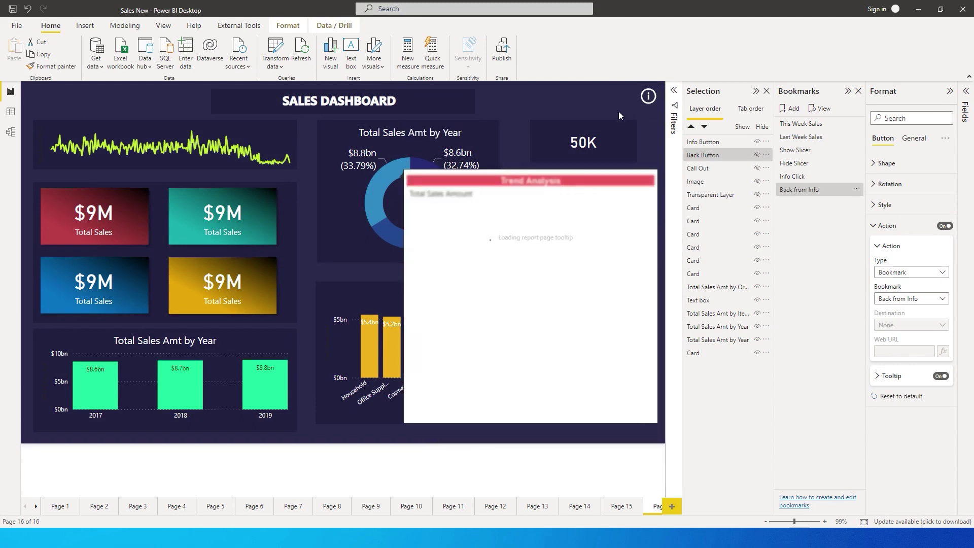
left_click(649, 98, "ctrl")
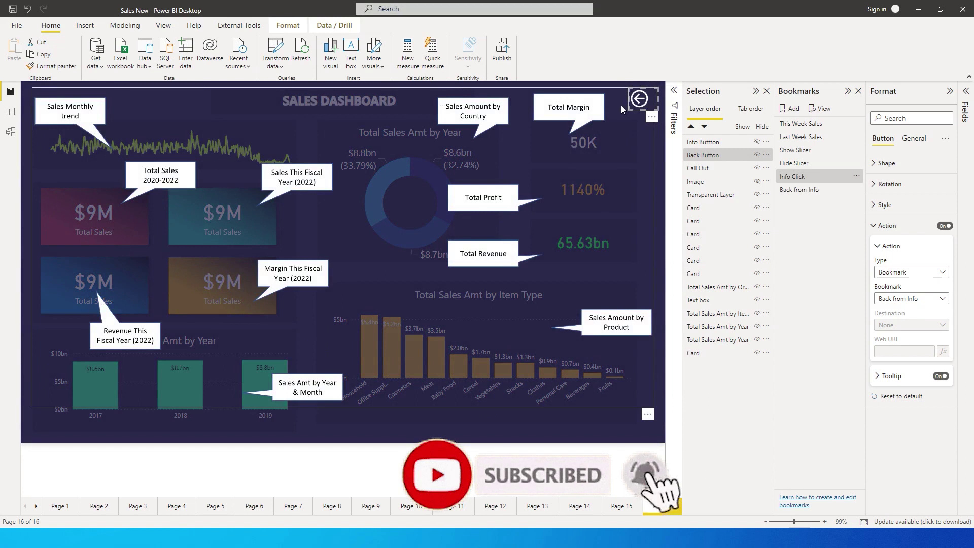
left_click(638, 99, "ctrl")
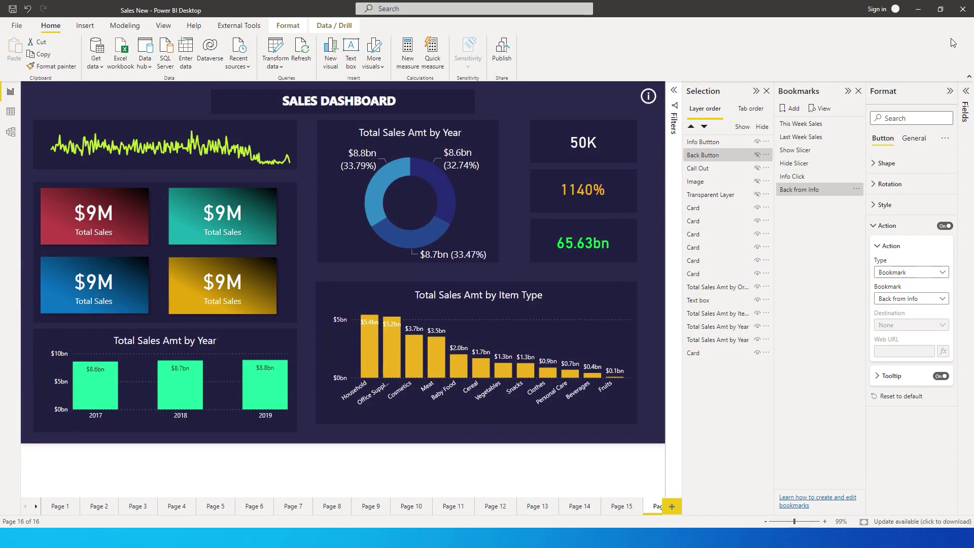
left_click(650, 98, "ctrl")
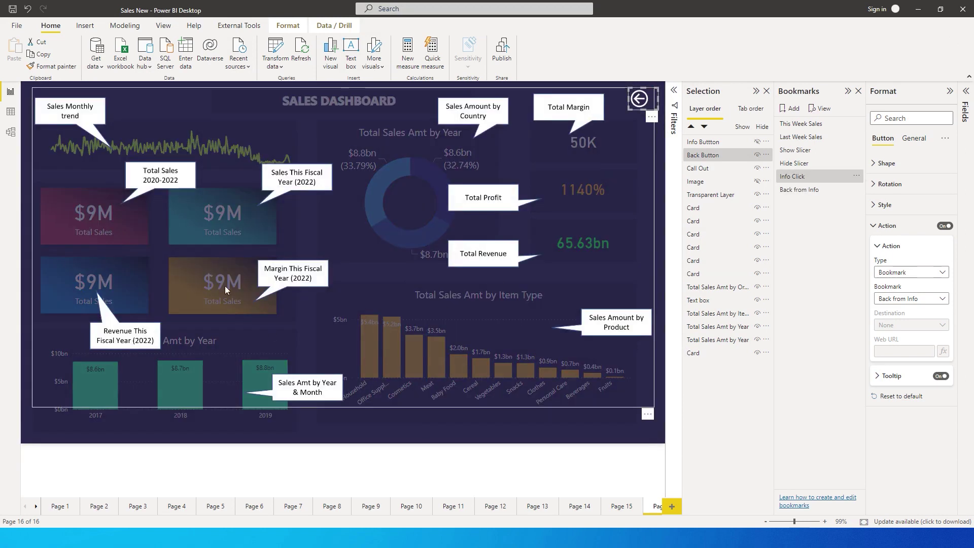